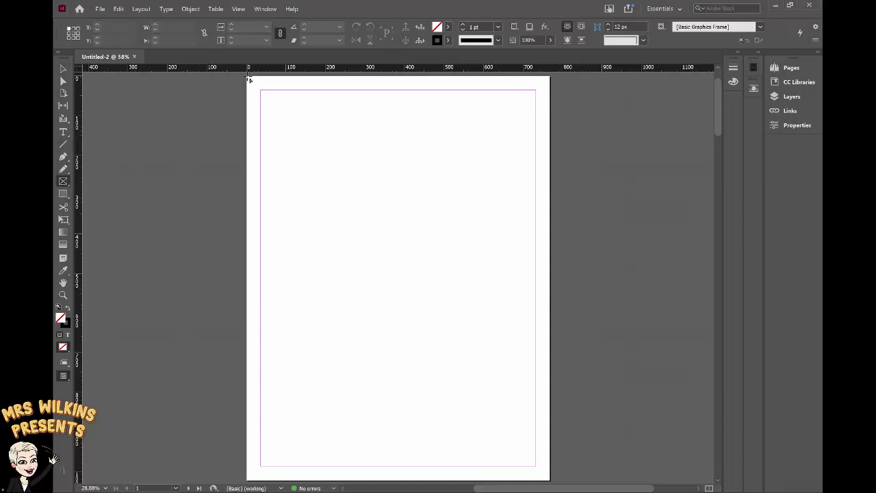
# - Draw a 768 × 1024 px rectangle frame covering the whole page and place the Fashion mag image ending in 7KKwt_BsE54-unsplash.jpg in it
pyautogui.moveTo(248, 79); pyautogui.dragTo(551, 482)
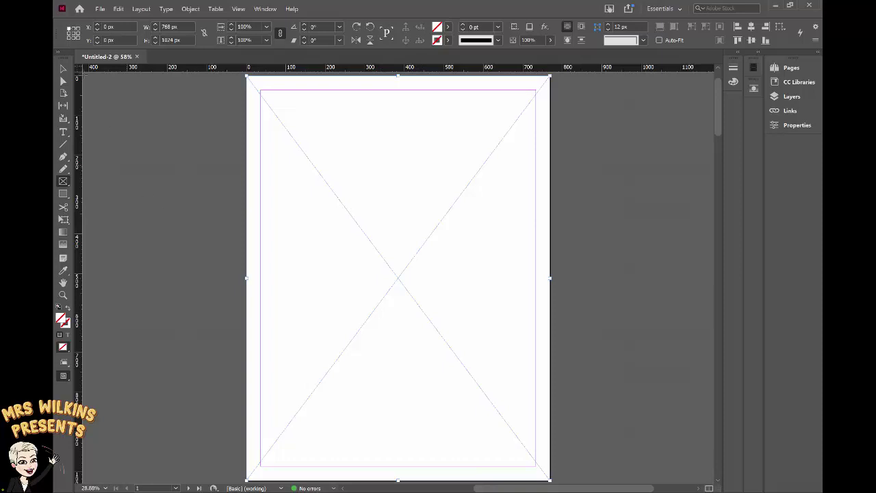
pyautogui.click(100, 9)
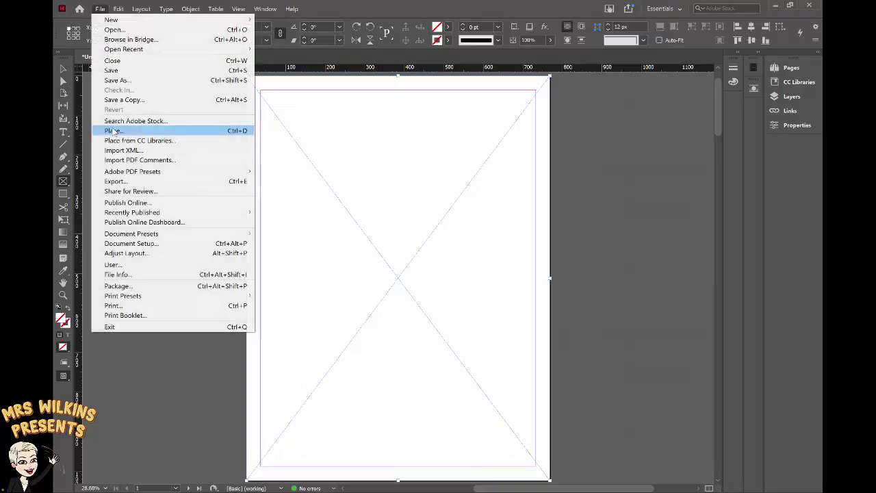
pyautogui.click(113, 129)
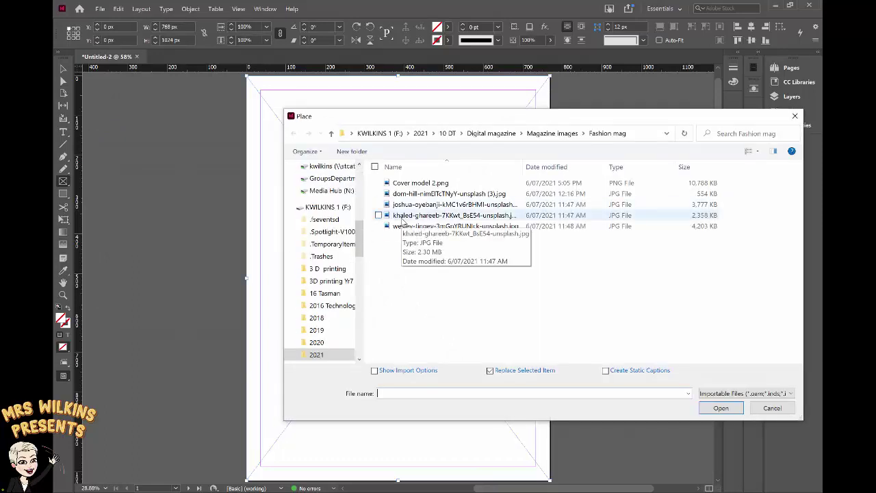
pyautogui.click(404, 220)
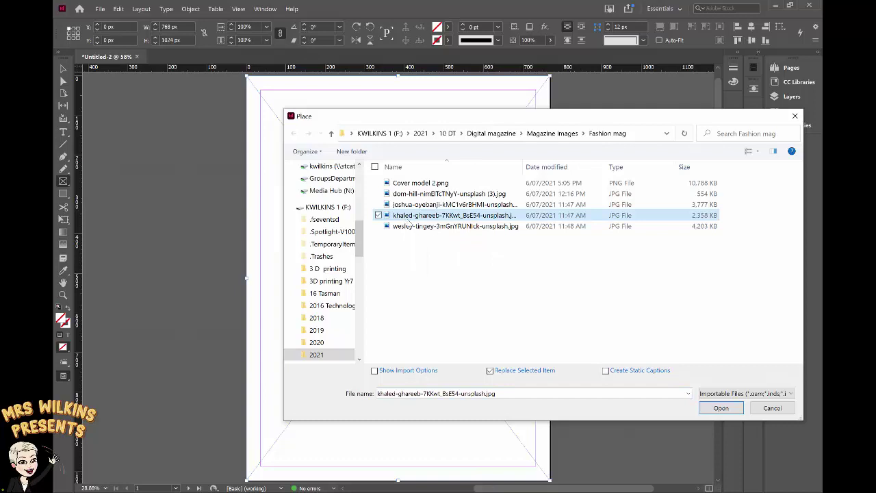
pyautogui.click(722, 410)
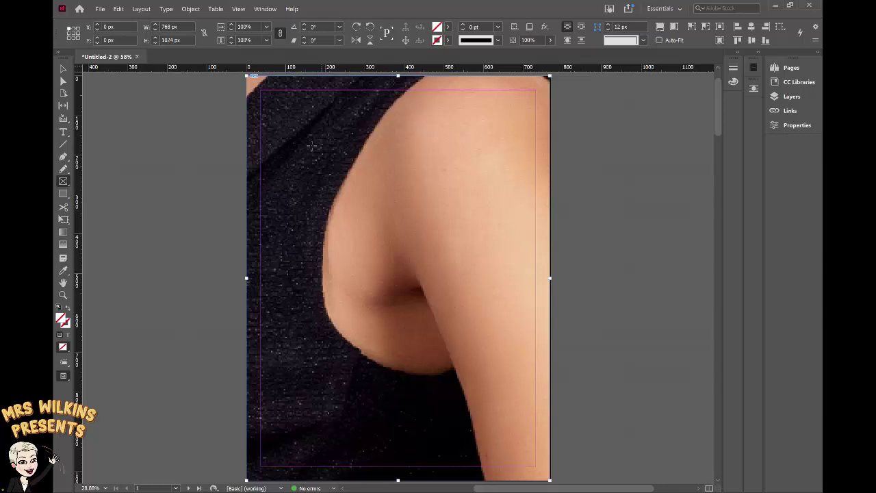
# - Fit the placed photo to its frame with Fill Frame Proportionally
pyautogui.click(191, 9)
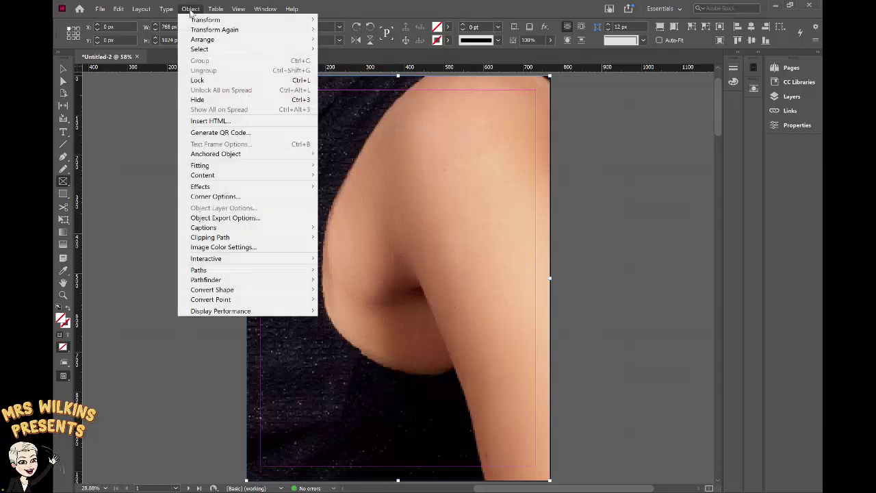
pyautogui.moveTo(198, 165)
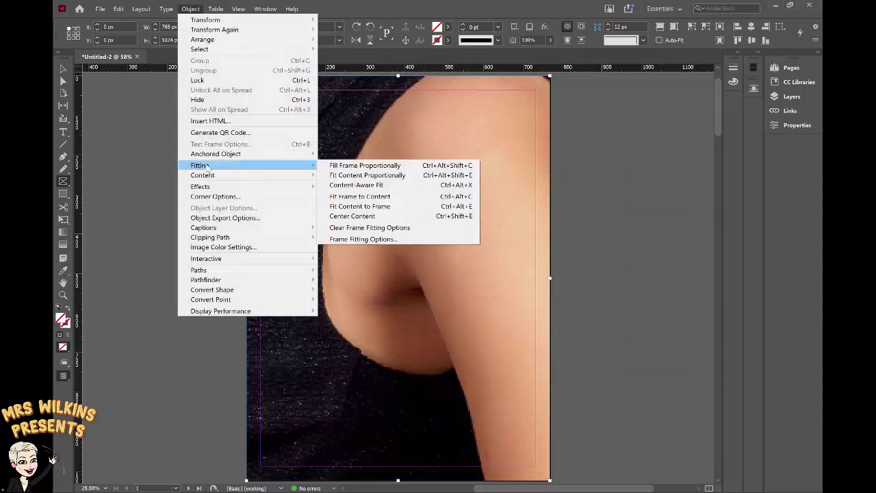
pyautogui.click(339, 165)
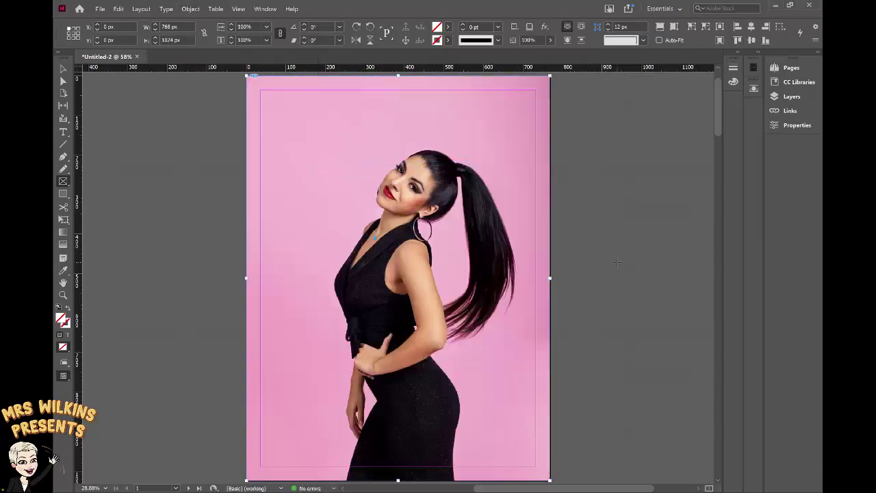
# - Show the Properties panel for the placed photo and undock it as a floating panel beside the page
pyautogui.click(62, 70)
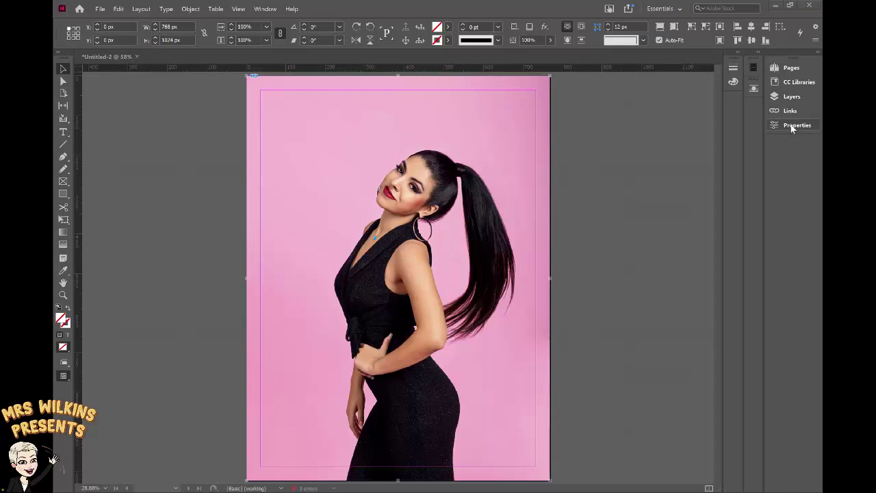
pyautogui.click(265, 9)
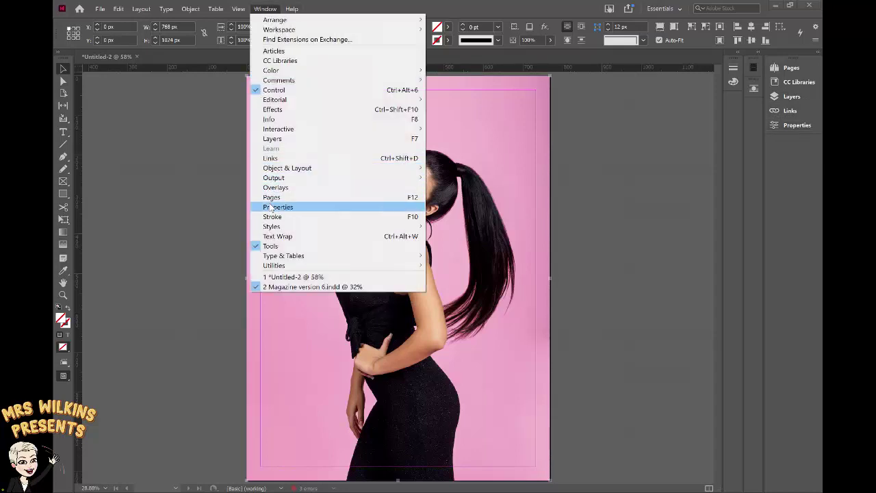
pyautogui.click(271, 207)
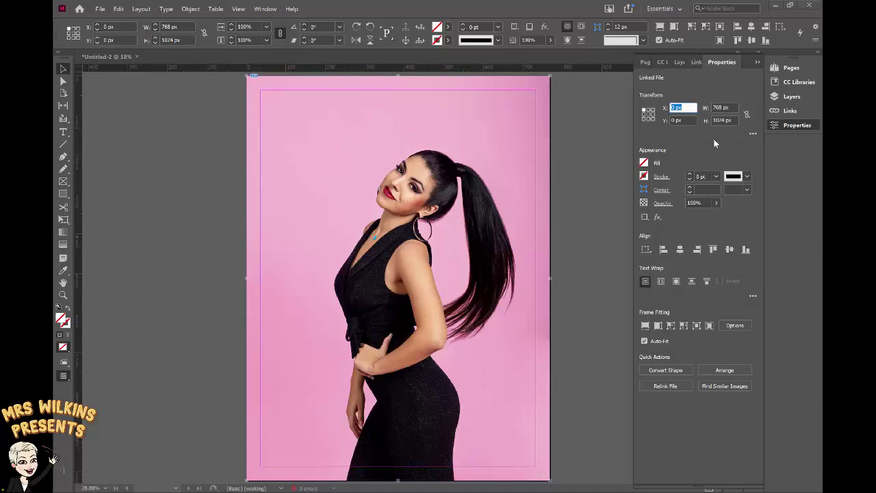
pyautogui.moveTo(721, 61); pyautogui.dragTo(129, 87)
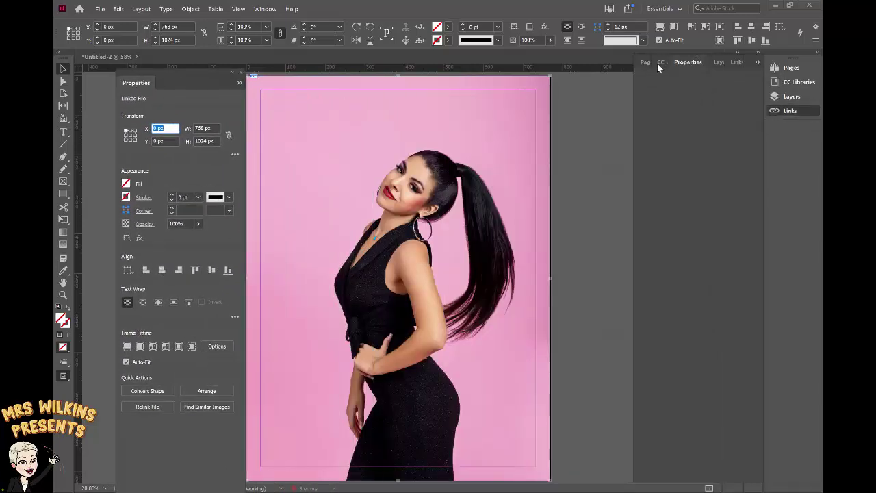
pyautogui.click(738, 62)
pyautogui.click(755, 62)
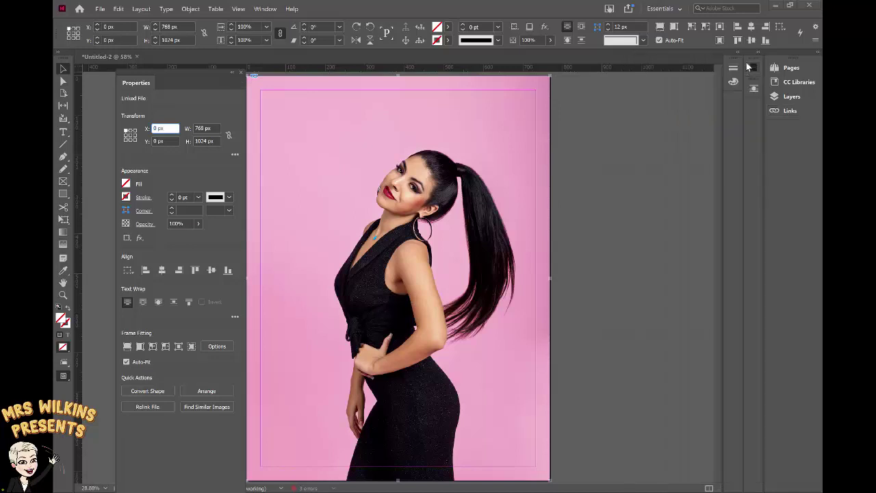
pyautogui.click(743, 67)
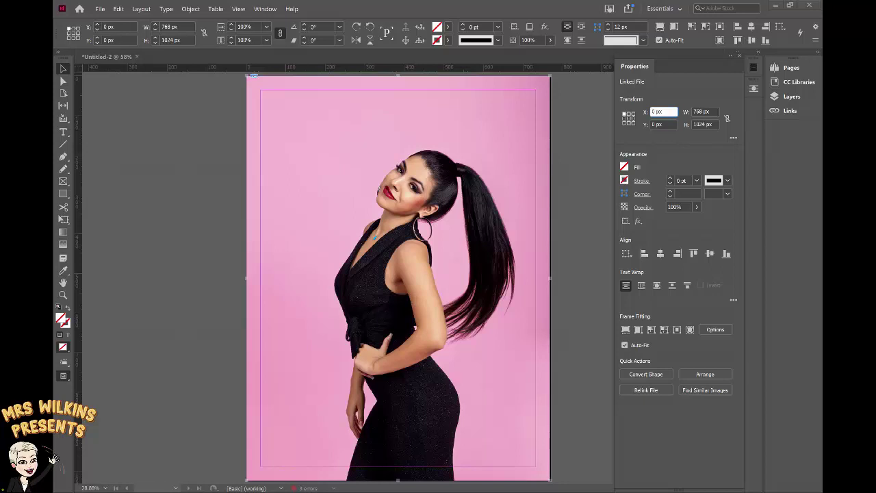
pyautogui.click(586, 223)
# - Switch to Photoshop and open the image ending in 7KKwt_BsE54-unsplash.jpg from the Fashion mag folder
pyautogui.press('f')
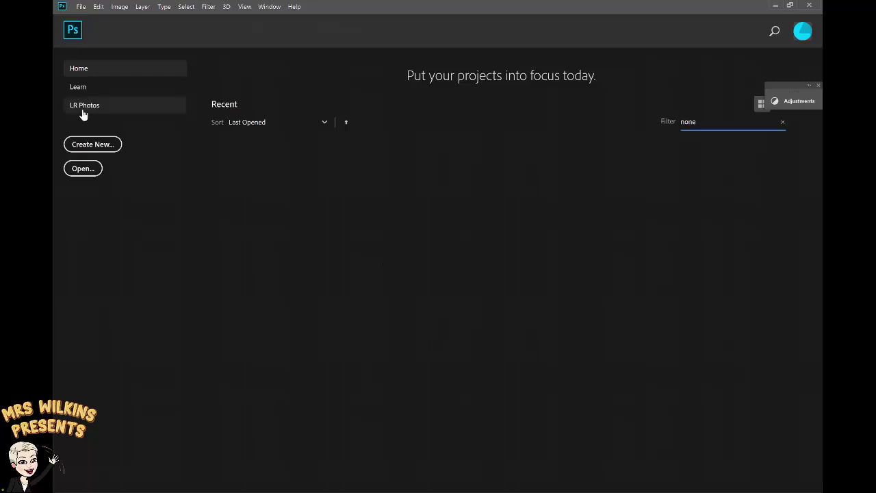
pyautogui.click(81, 9)
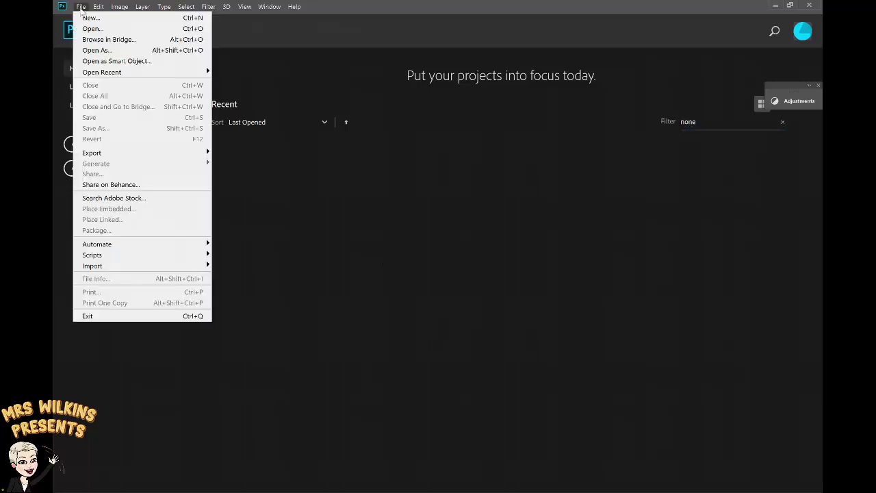
pyautogui.click(95, 35)
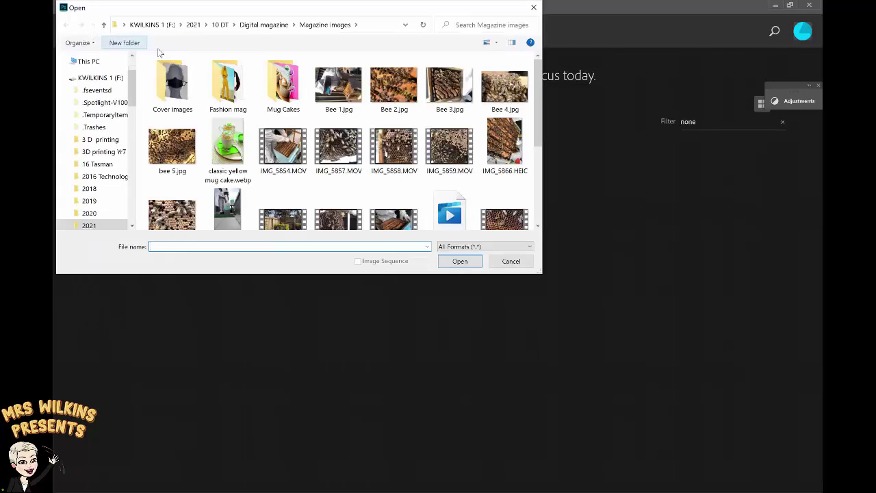
pyautogui.doubleClick(223, 91)
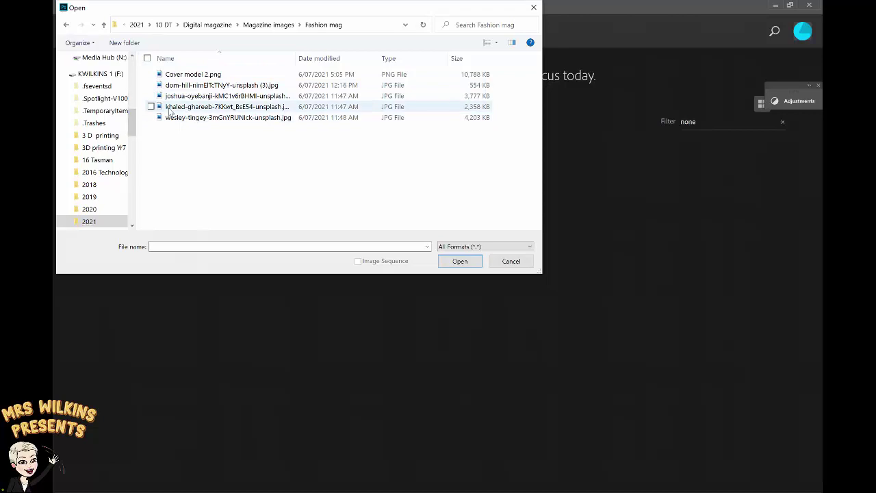
pyautogui.click(170, 108)
pyautogui.click(460, 261)
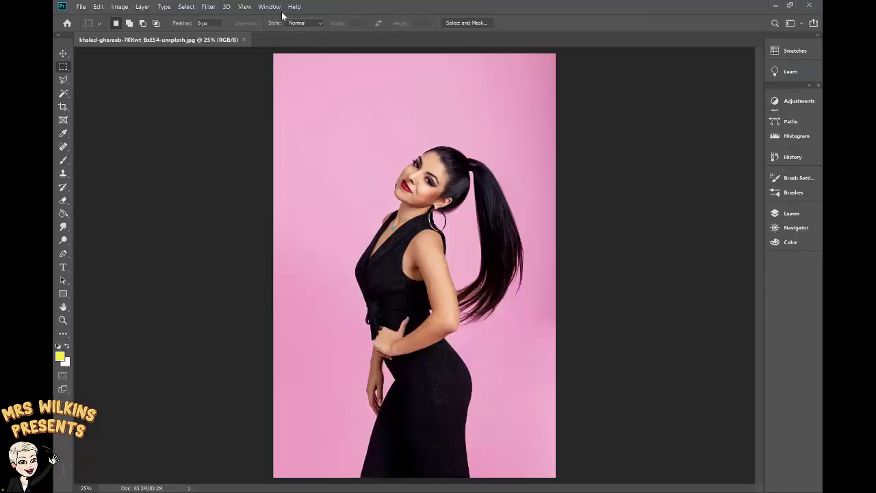
# - Duplicate the Background layer as Background copy and hide the original Background layer
pyautogui.click(269, 7)
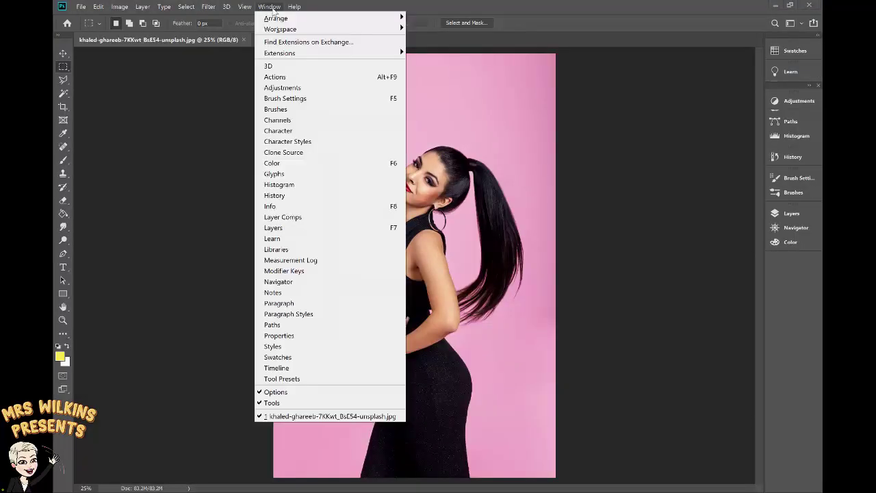
pyautogui.click(273, 230)
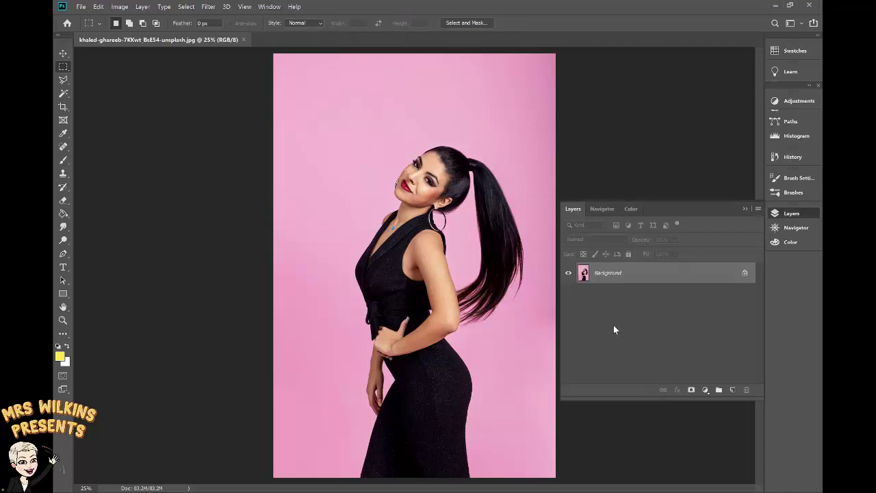
pyautogui.rightClick(613, 274)
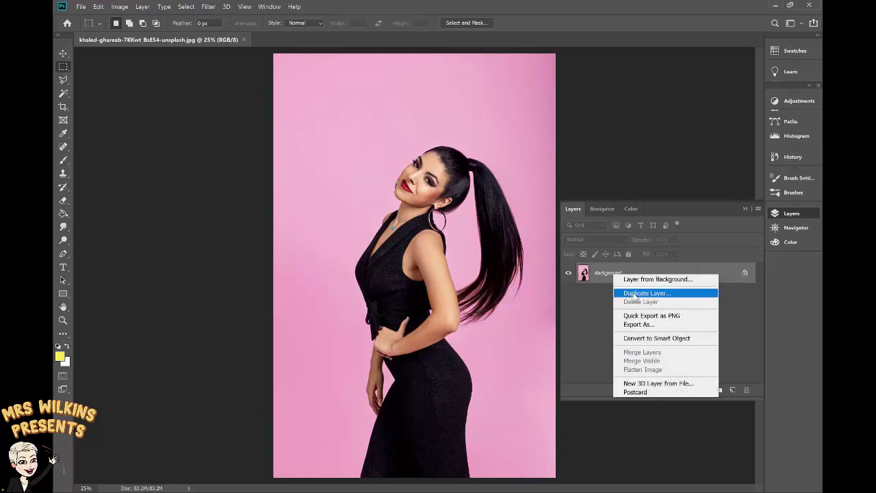
pyautogui.click(634, 294)
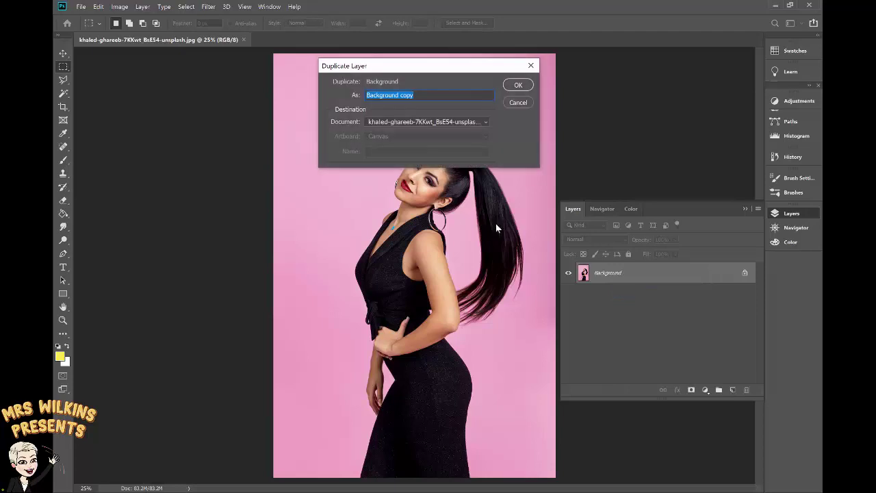
pyautogui.click(518, 85)
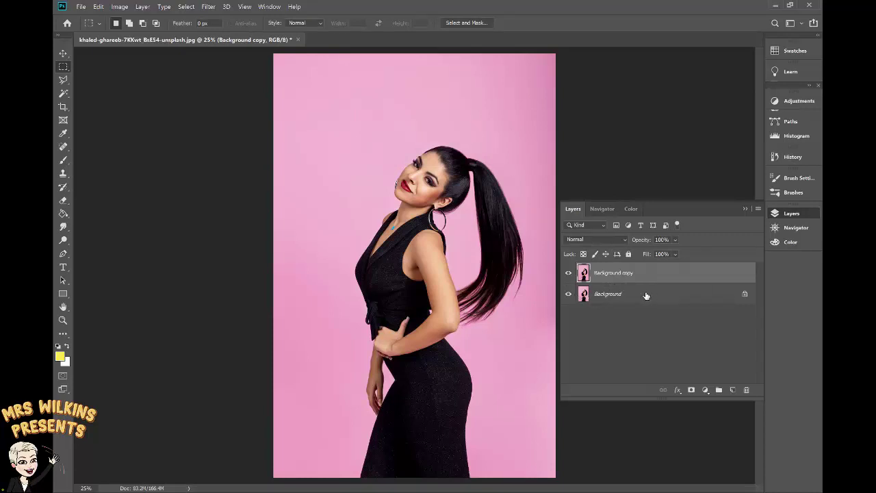
pyautogui.click(568, 295)
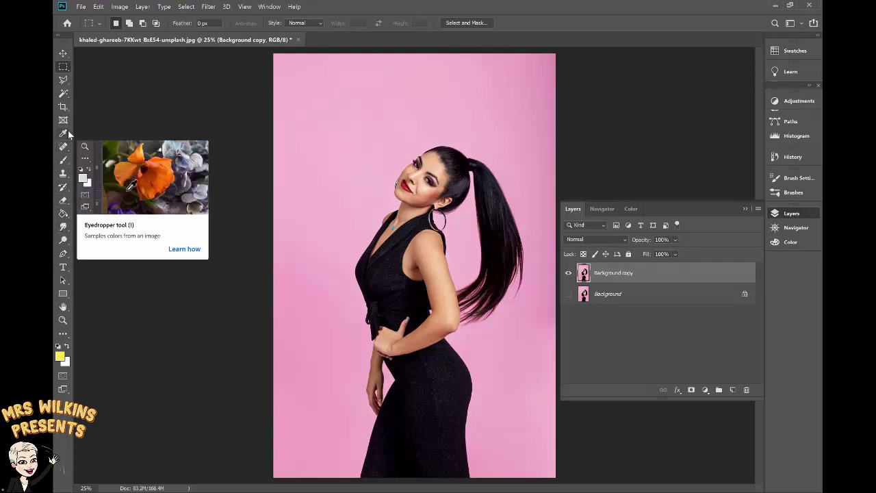
# - Erase the pink background in the photo's upper-left area and along its left edge with the 2165 px Eraser on Background copy
pyautogui.moveTo(63, 200); pyautogui.dragTo(93, 199)
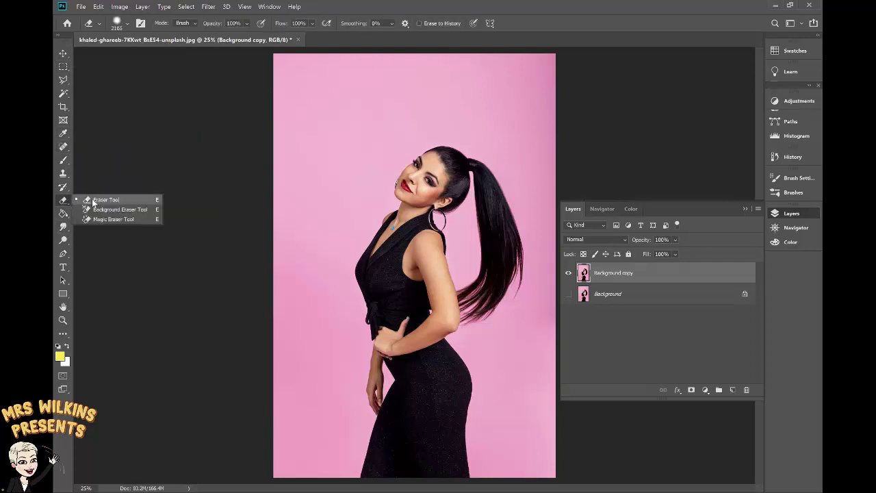
pyautogui.click(93, 200)
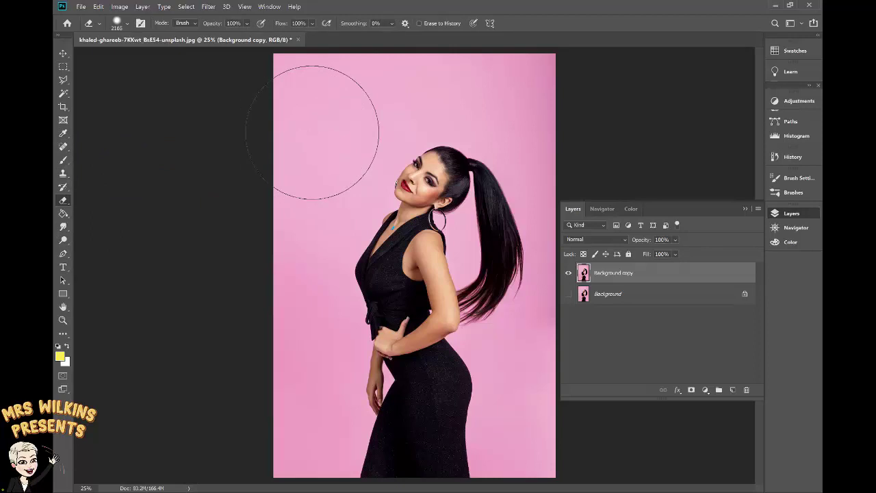
pyautogui.moveTo(319, 127); pyautogui.dragTo(365, 99)
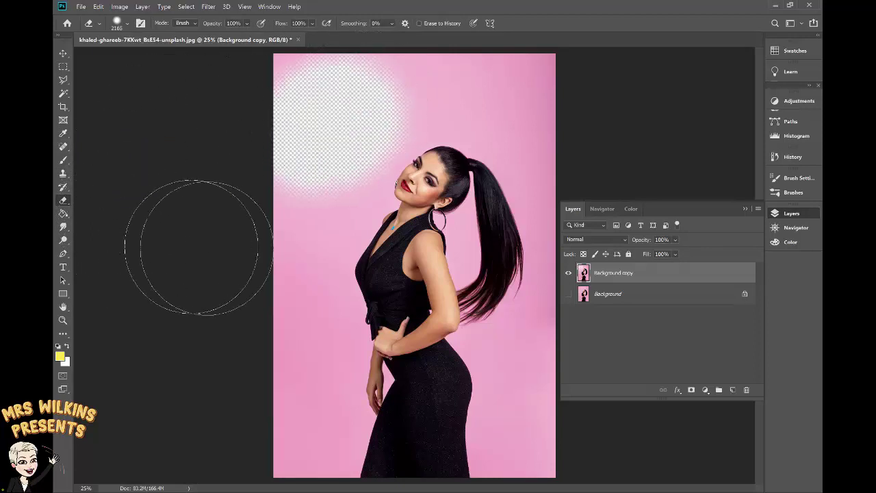
pyautogui.moveTo(244, 264); pyautogui.dragTo(267, 376)
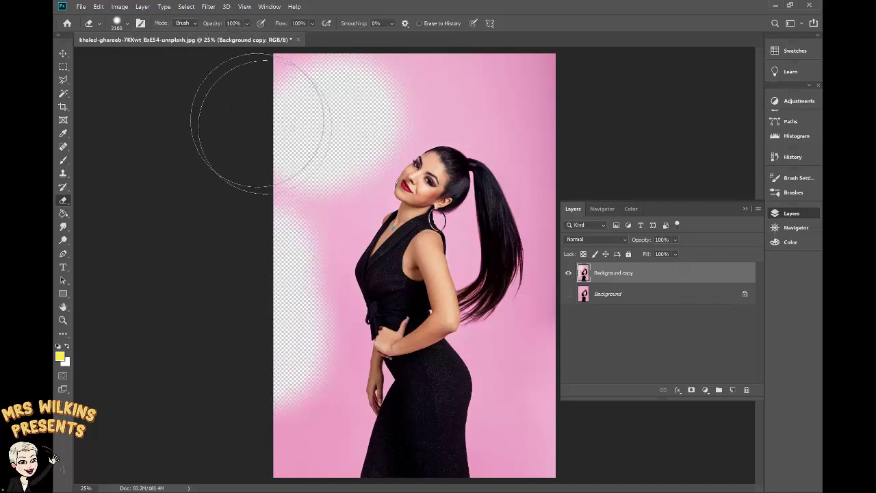
# - Set the Eraser's hardness to 0% and erase a soft-edged strip of pink background above the model's head
pyautogui.click(127, 23)
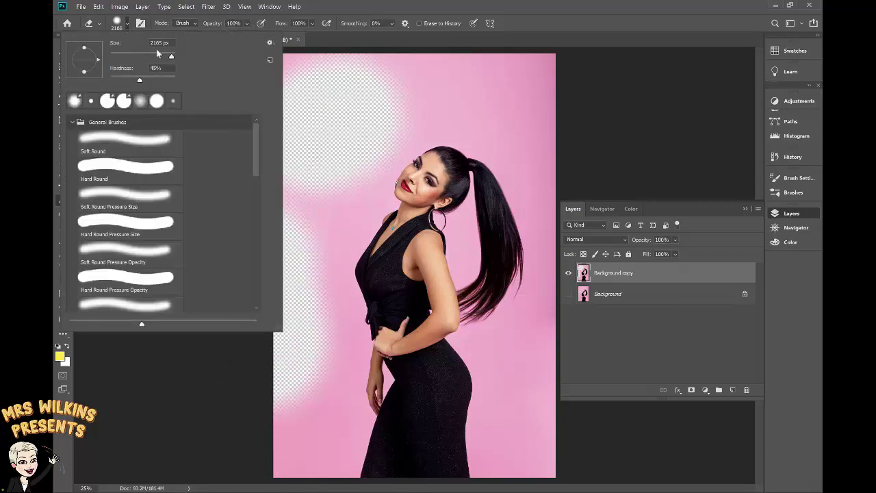
pyautogui.moveTo(139, 80); pyautogui.dragTo(130, 81)
pyautogui.click(313, 78)
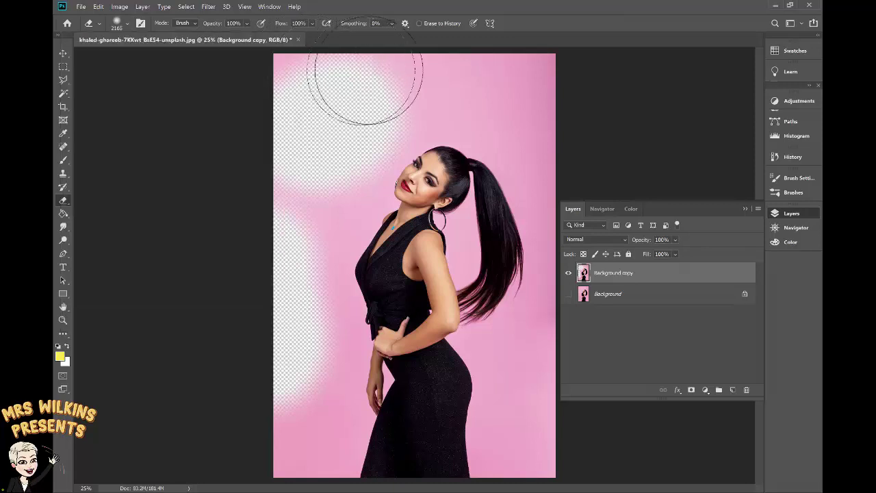
pyautogui.moveTo(366, 81); pyautogui.dragTo(430, 86)
# - Raise the Eraser brush's hardness for a sharp-edged stroke
pyautogui.click(127, 23)
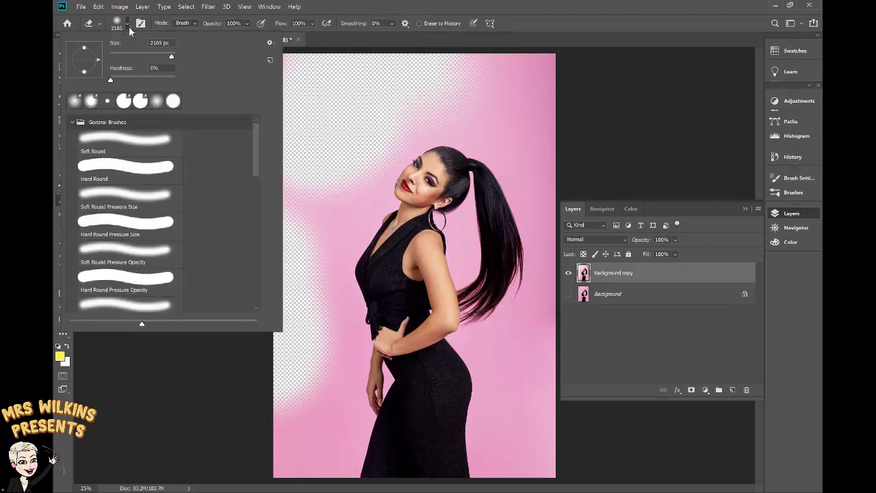
pyautogui.moveTo(111, 77); pyautogui.dragTo(172, 80)
pyautogui.click(148, 355)
# - Select the pink background around the model's ponytail on Background copy with the Magic Wand at tolerance 20
pyautogui.click(63, 53)
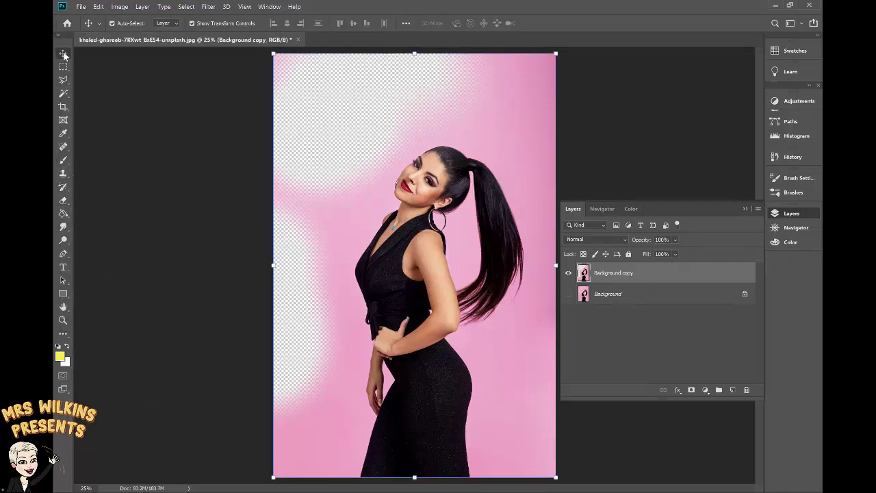
pyautogui.click(65, 93)
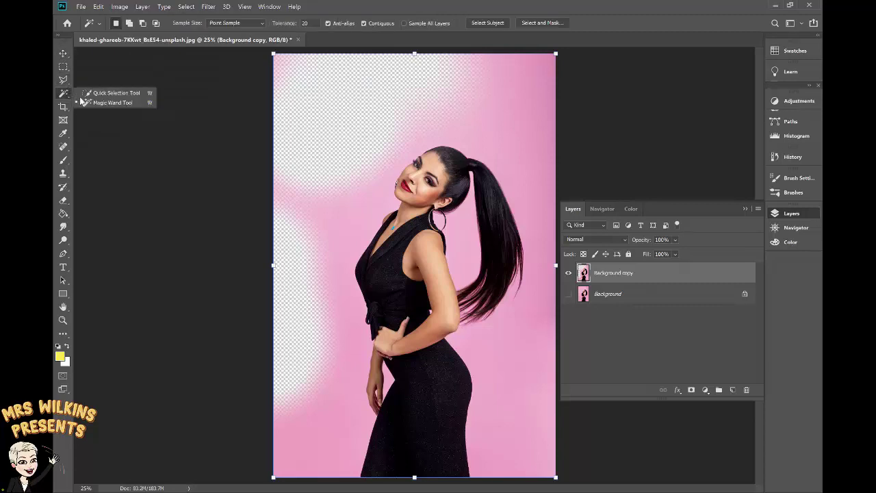
pyautogui.click(102, 103)
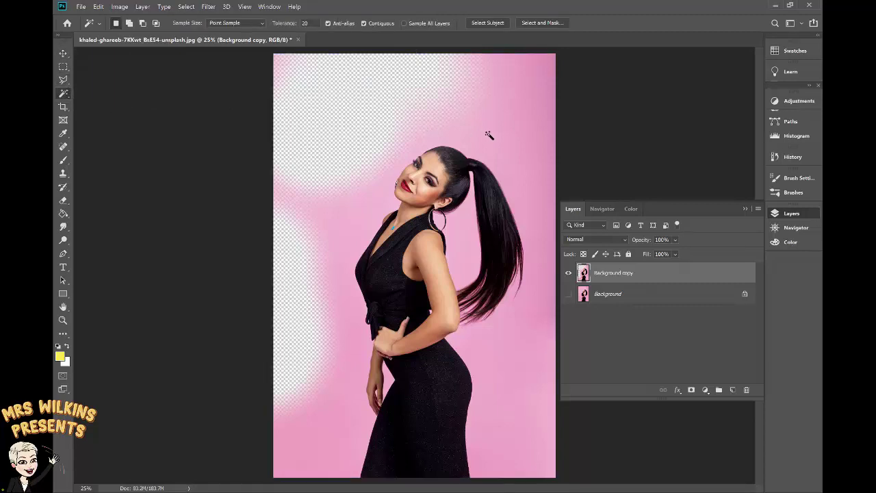
pyautogui.click(535, 150)
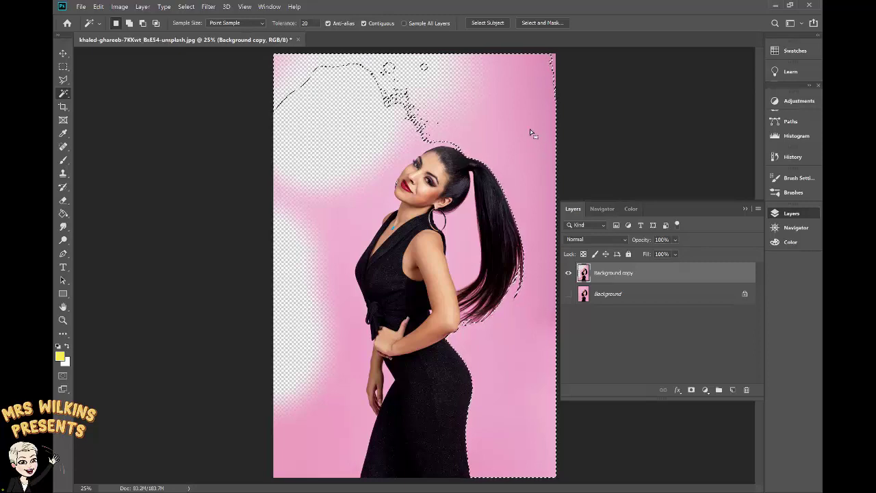
# - Try extending the Magic Wand selection to all similar colours and deleting the selected pink background
pyautogui.rightClick(530, 129)
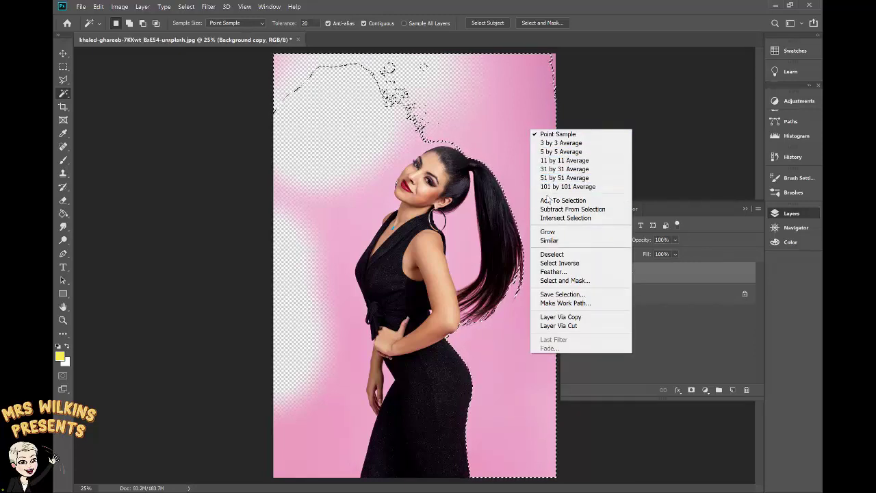
pyautogui.click(551, 240)
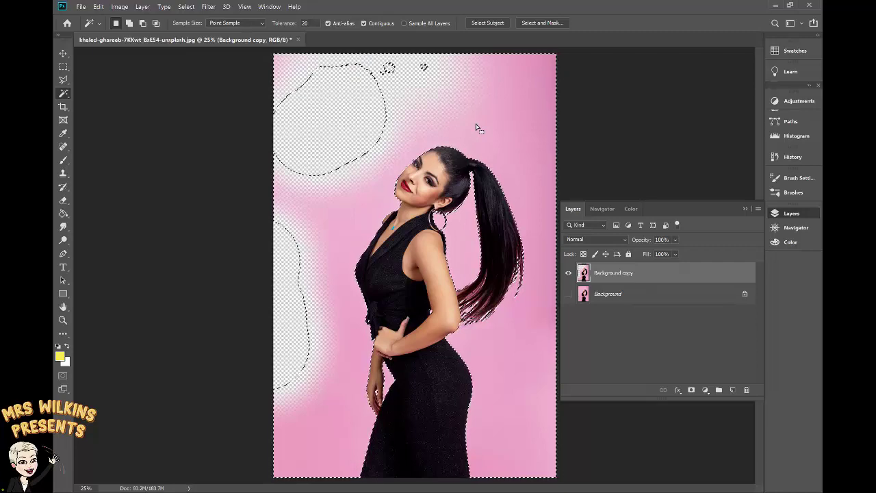
pyautogui.press('Delete')
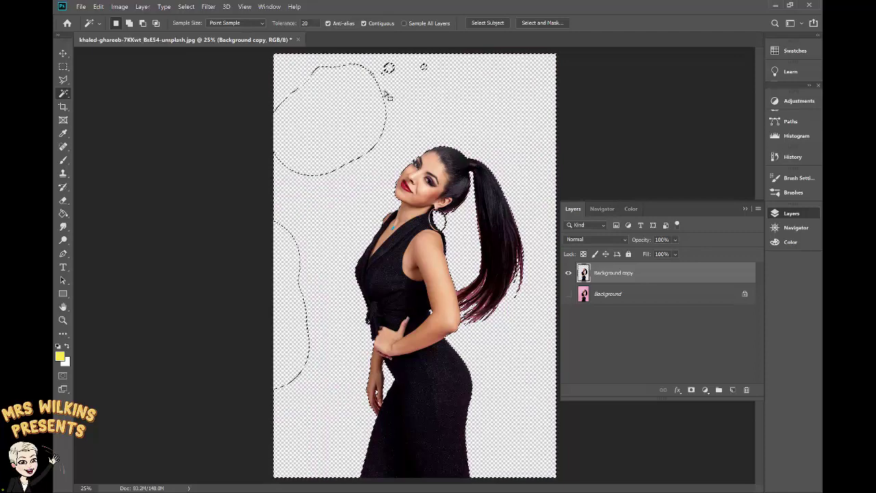
pyautogui.hotkey('ctrl', 'z')
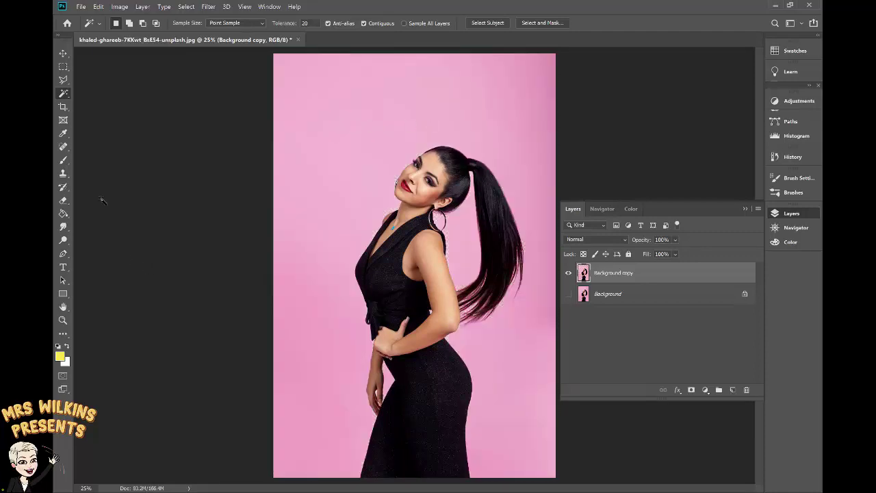
# - Try removing the pink background with the Quick Selection tool, including the area between the arm and the ponytail
pyautogui.rightClick(60, 98)
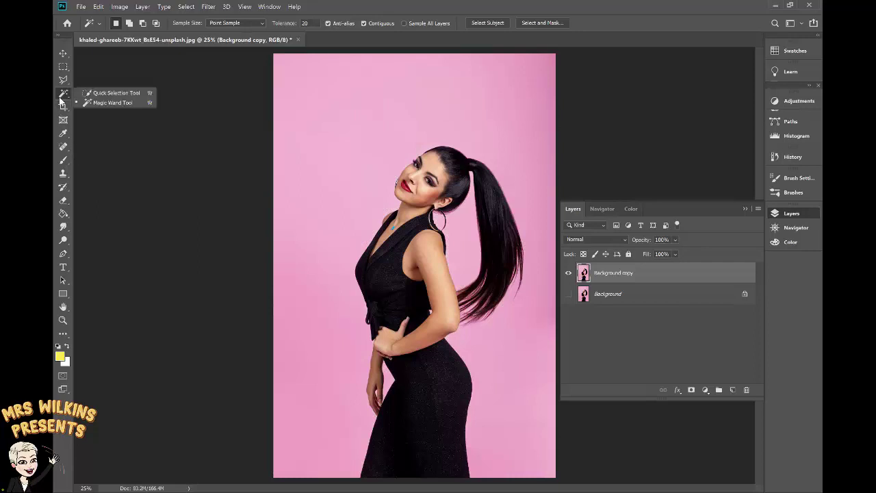
pyautogui.click(110, 93)
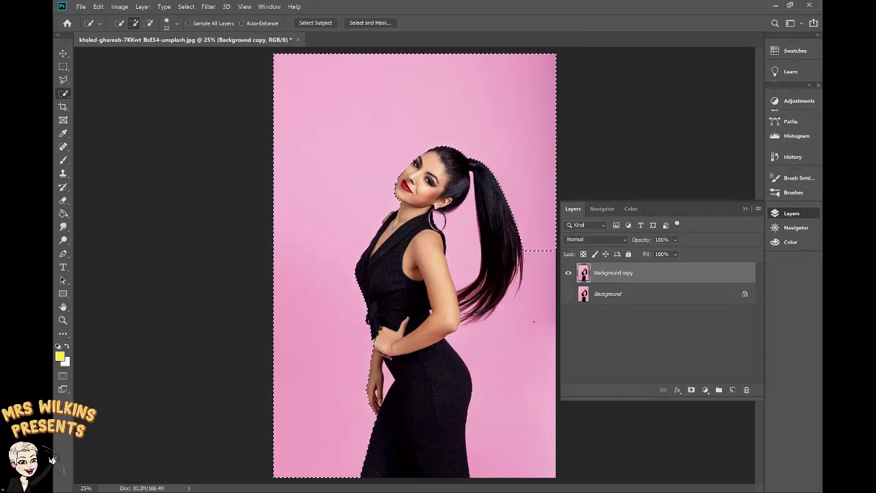
pyautogui.moveTo(533, 321); pyautogui.dragTo(489, 346)
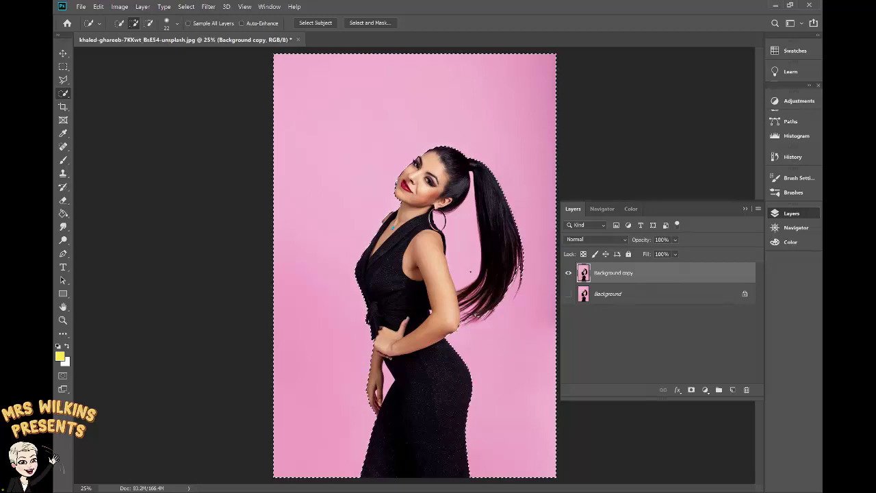
pyautogui.moveTo(470, 272)
pyautogui.mouseDown()
pyautogui.moveTo(457, 277)
pyautogui.moveTo(443, 221)
pyautogui.moveTo(445, 237)
pyautogui.mouseUp()
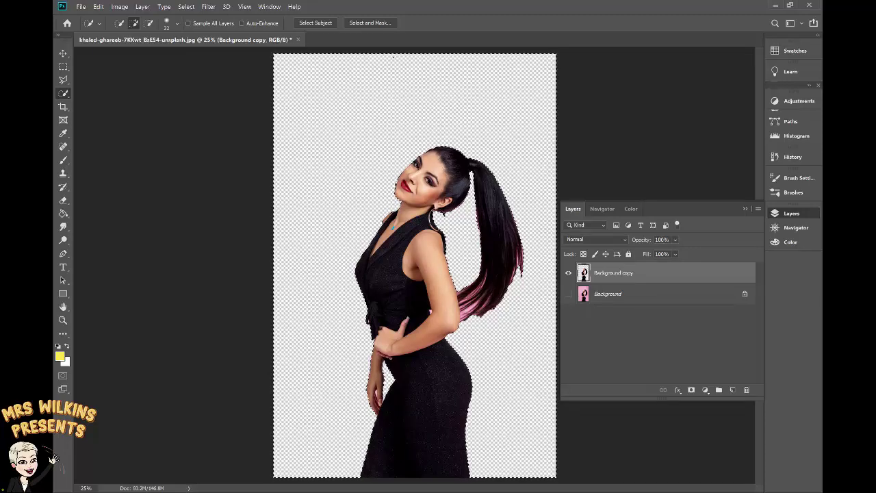
pyautogui.hotkey('ctrl', 'd')
pyautogui.hotkey('ctrl', 'z')
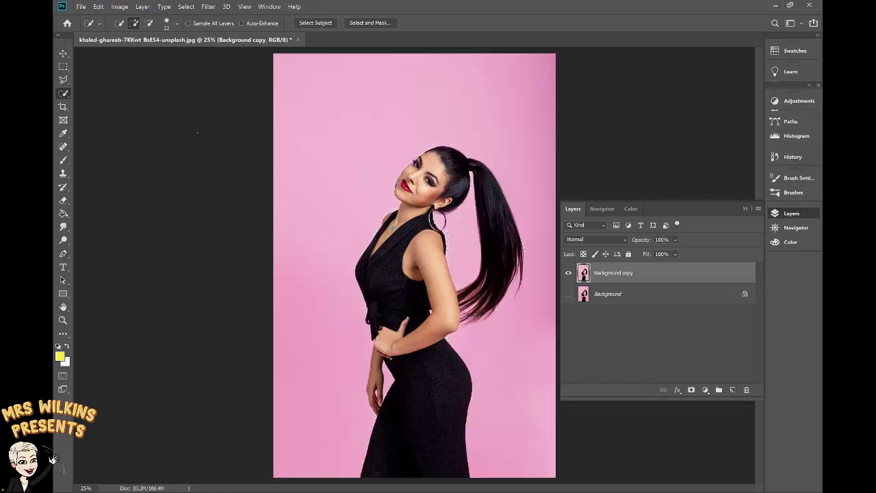
# - Erase a wavy strip of pink background beside the model's neck and shoulder with a 61 px Eraser at 74% hardness
pyautogui.click(63, 146)
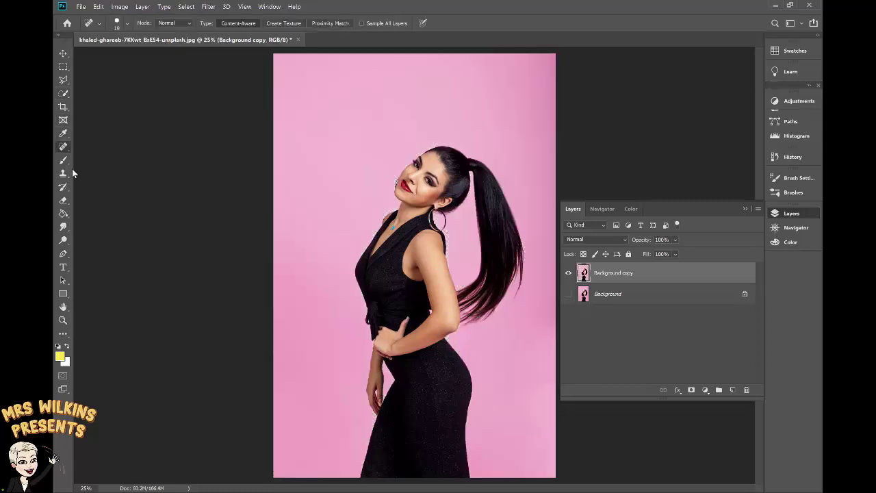
pyautogui.click(63, 200)
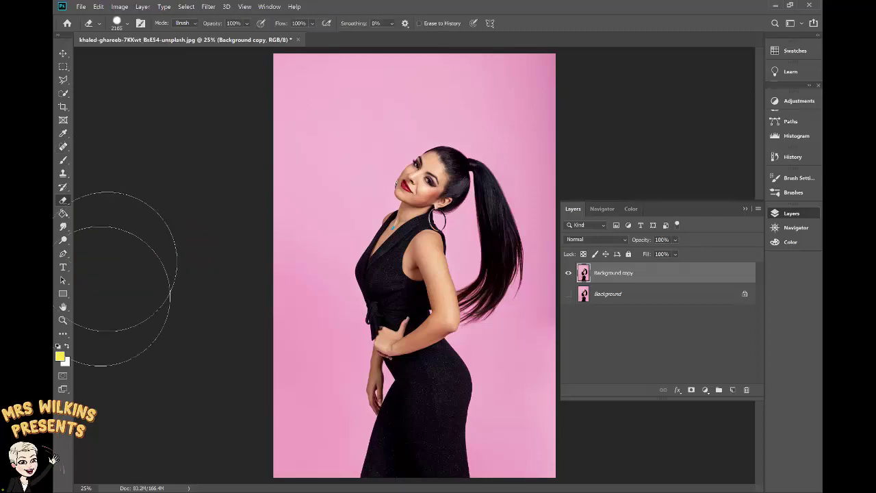
pyautogui.click(62, 319)
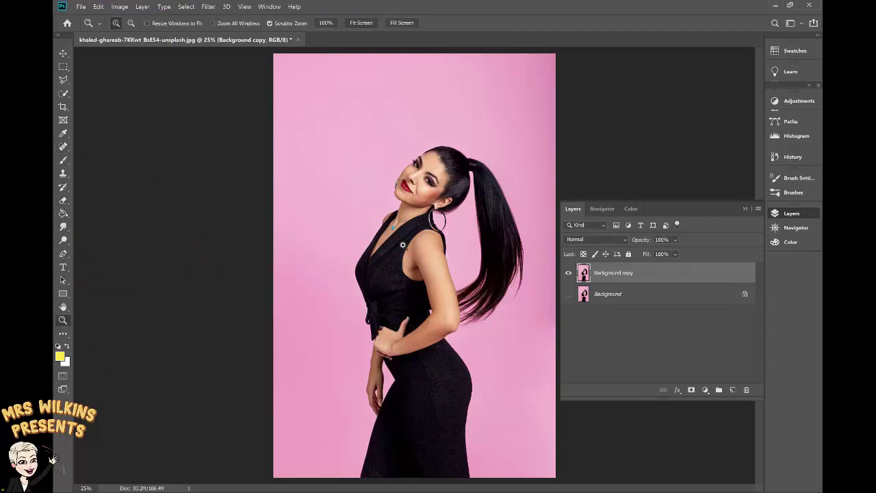
pyautogui.click(407, 245)
pyautogui.click(422, 232)
pyautogui.click(422, 232)
pyautogui.press('e')
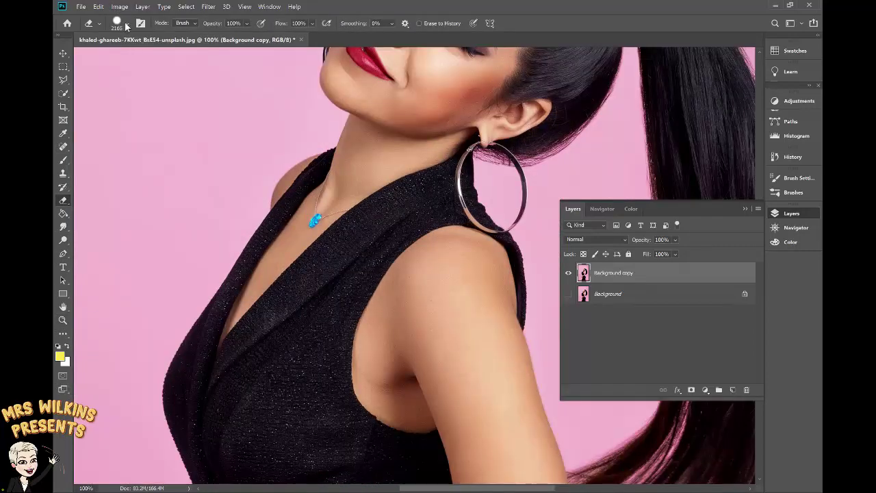
pyautogui.click(118, 23)
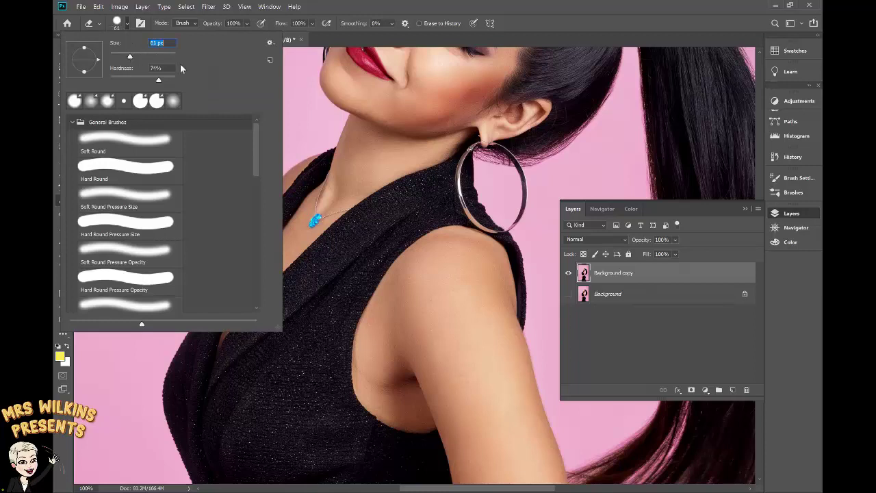
pyautogui.click(303, 120)
pyautogui.moveTo(306, 122)
pyautogui.mouseDown()
pyautogui.moveTo(254, 162)
pyautogui.moveTo(255, 185)
pyautogui.moveTo(214, 229)
pyautogui.mouseUp()
# - Select the pink background and the inside of the hoop earring with the Magic Wand, expanding the selection to matching pink areas
pyautogui.press('w')
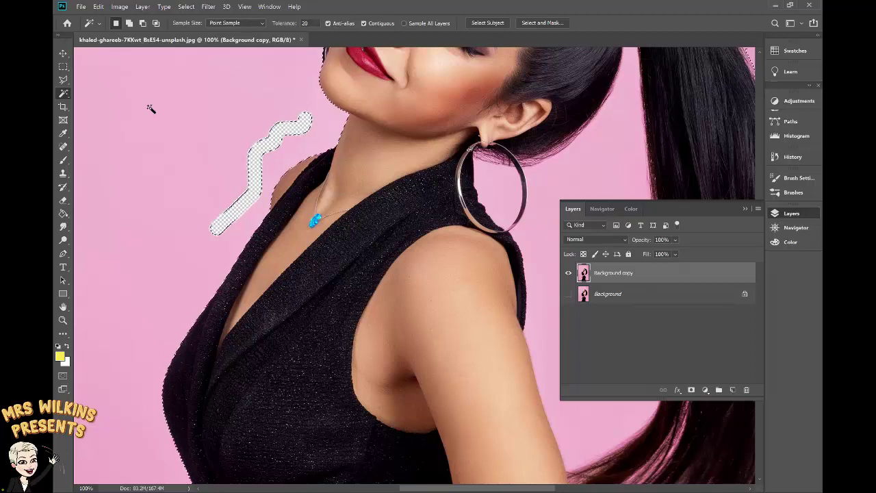
pyautogui.click(260, 131)
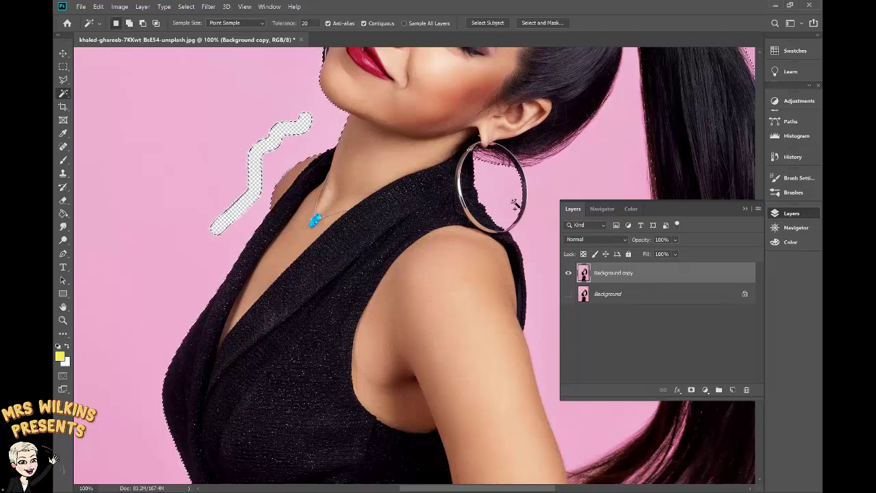
pyautogui.rightClick(171, 93)
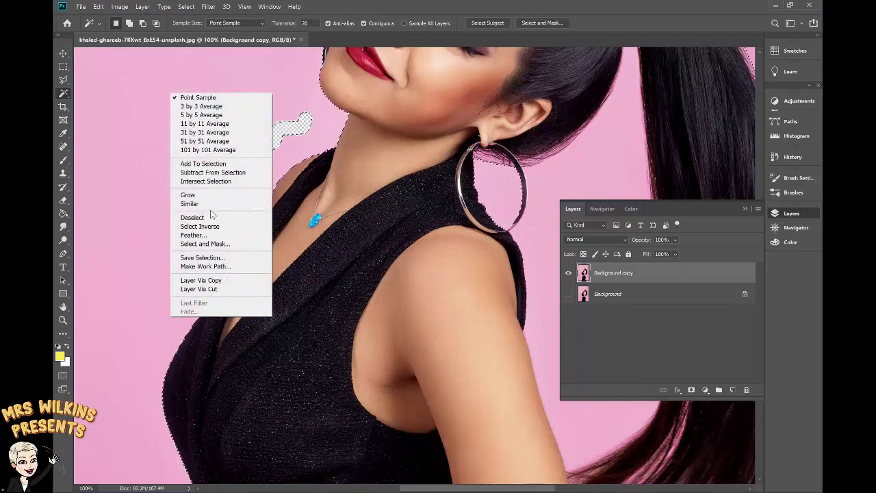
pyautogui.click(188, 195)
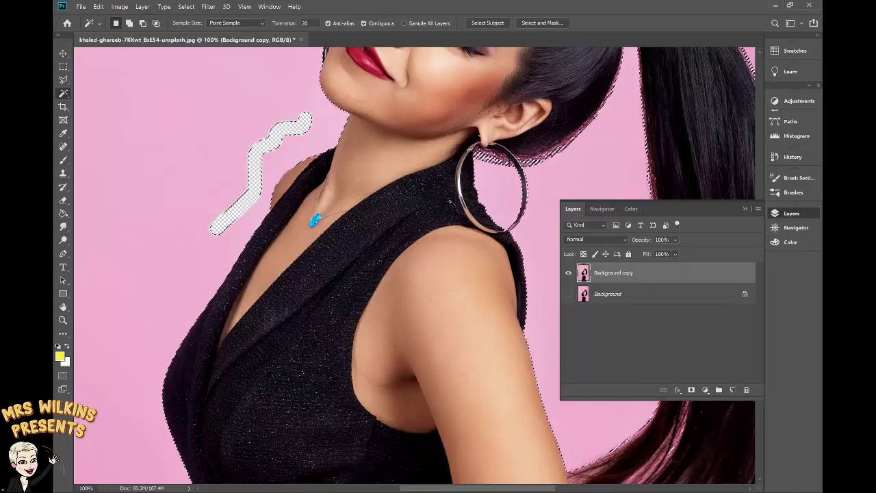
# - Delete the selected pink background from Background copy and clear the selection
pyautogui.press('Delete')
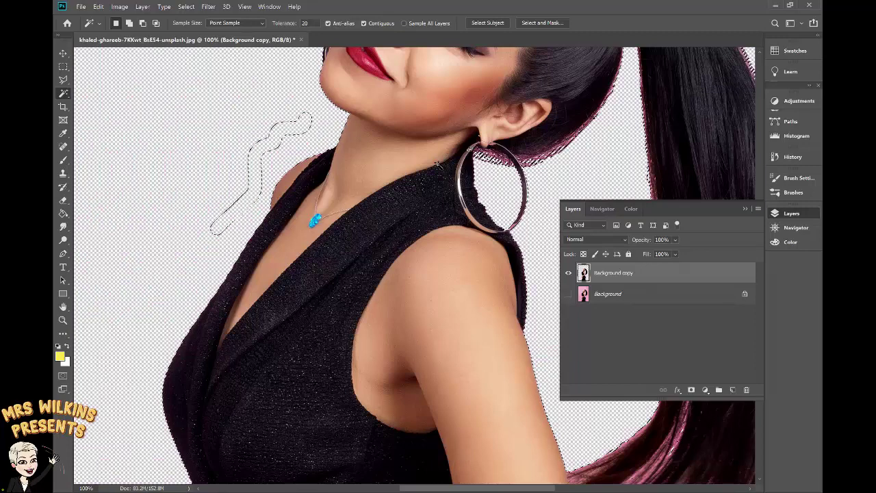
pyautogui.hotkey('ctrl', 'd')
pyautogui.press('z')
pyautogui.hotkey('ctrl', '0')
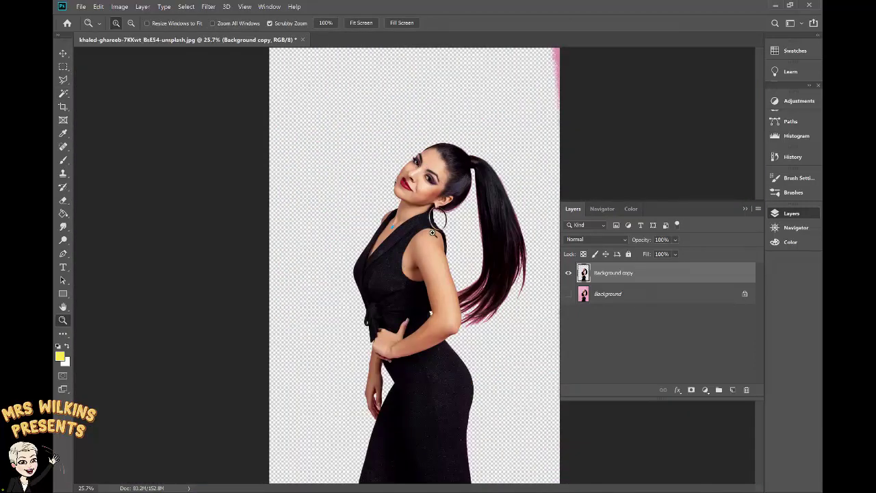
# - Save the cut-out in the Fashion mag folder as a large-file-size PNG named "cover model model noback ground"
pyautogui.click(81, 6)
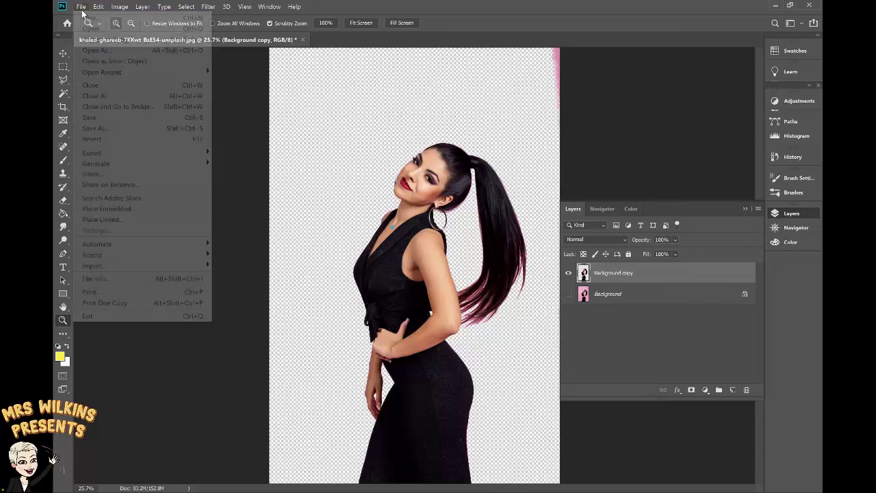
pyautogui.click(94, 128)
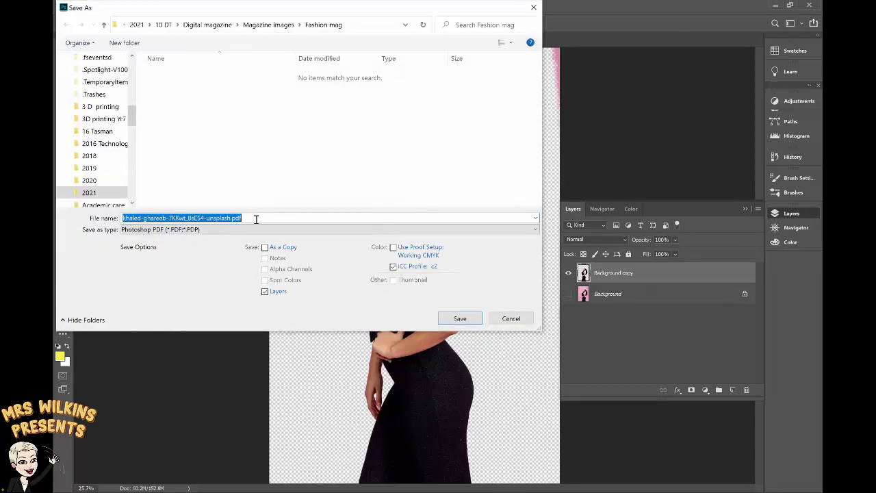
pyautogui.write('Cover m')
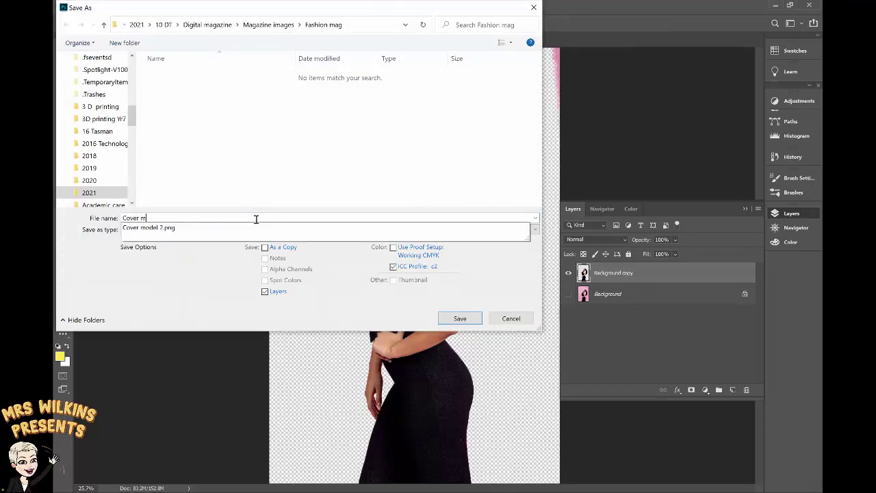
pyautogui.write('odel noback ground')
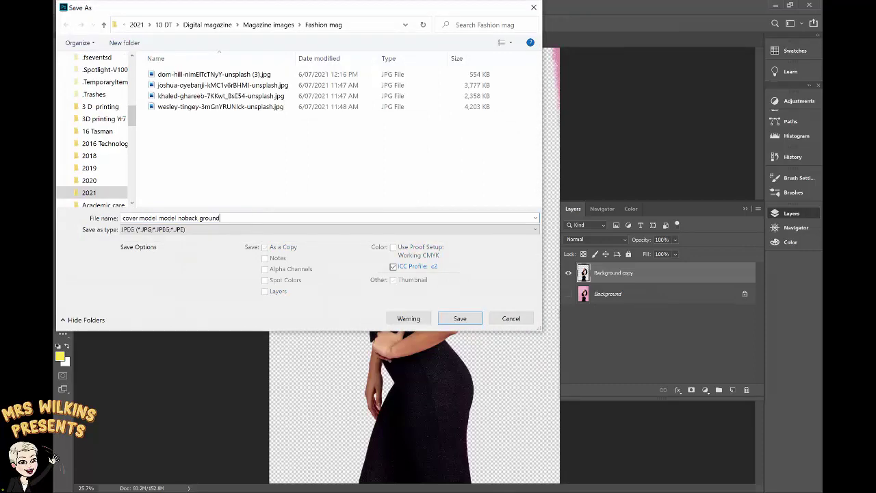
pyautogui.click(219, 230)
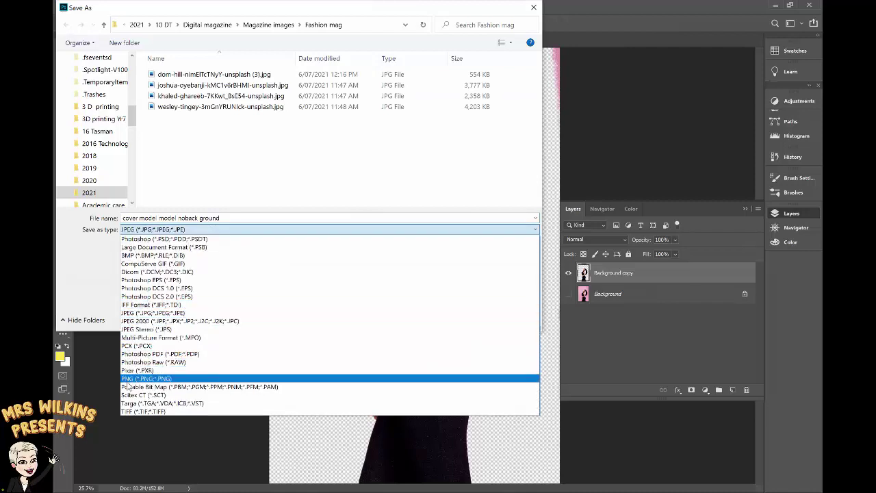
pyautogui.click(127, 379)
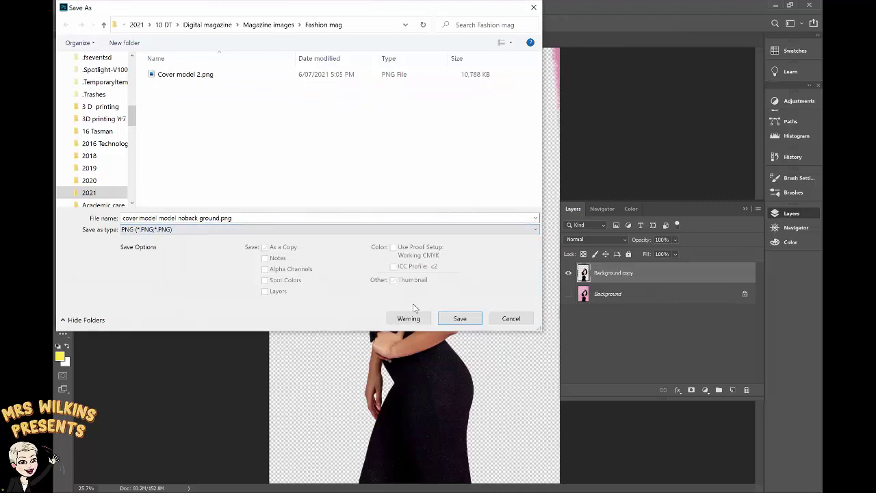
pyautogui.click(460, 319)
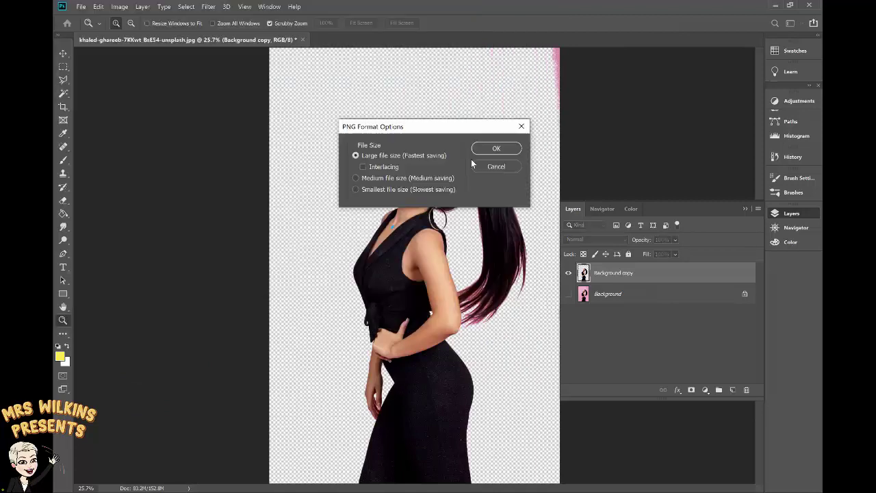
pyautogui.click(496, 151)
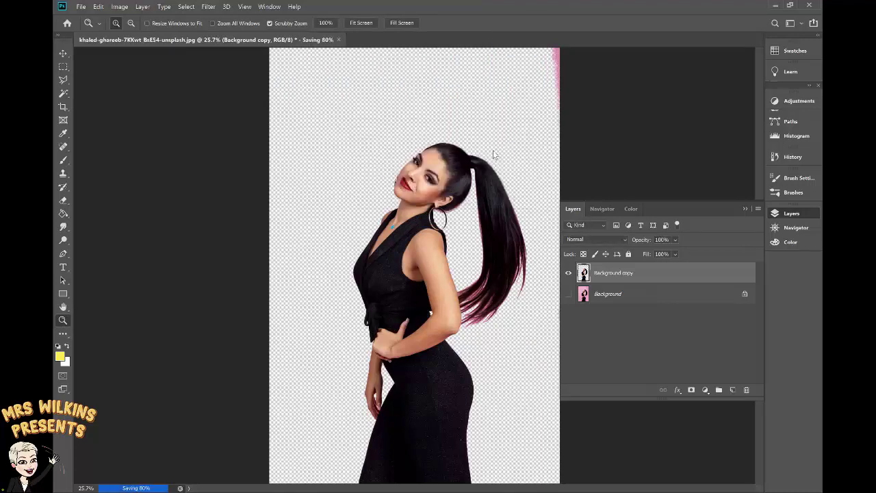
# - Switch to the Untitled-2 document in InDesign and display its layers in a shortened floating window beside the cover page
pyautogui.moveTo(523, 492)
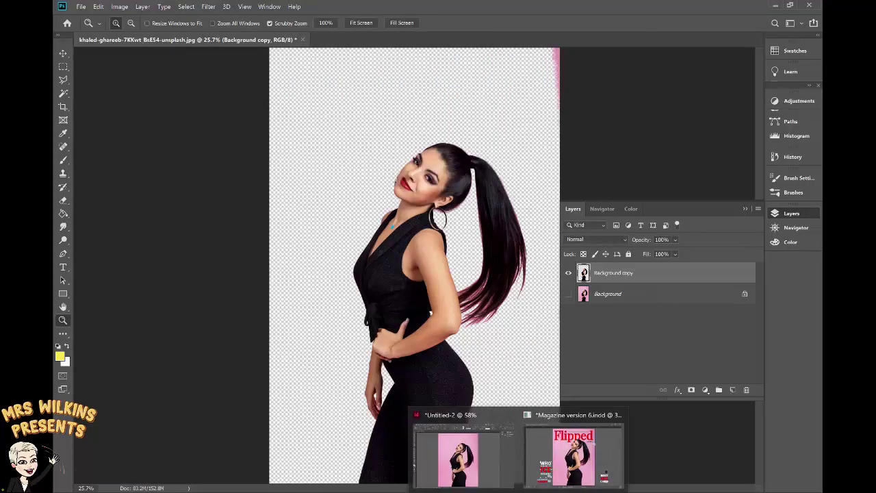
pyautogui.click(469, 458)
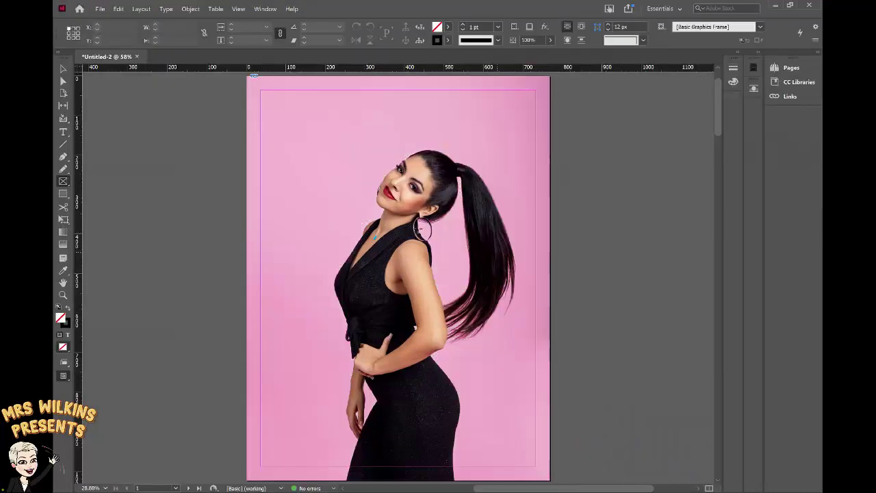
pyautogui.click(266, 9)
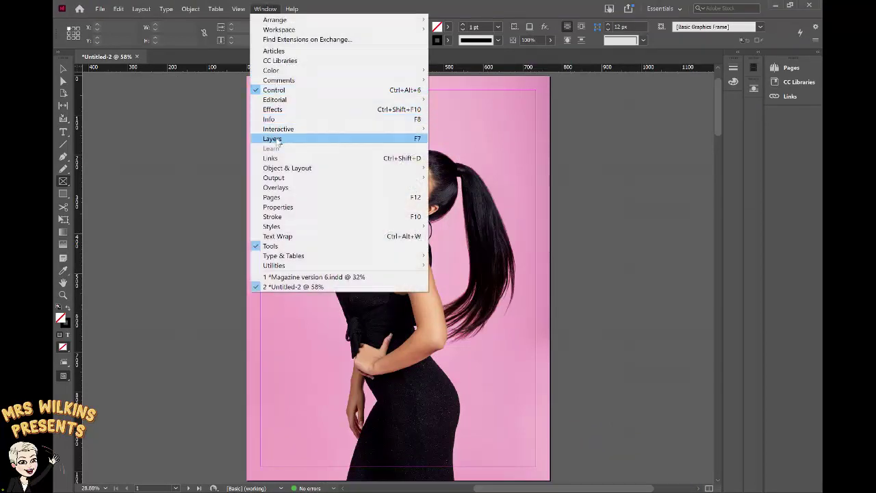
pyautogui.click(274, 139)
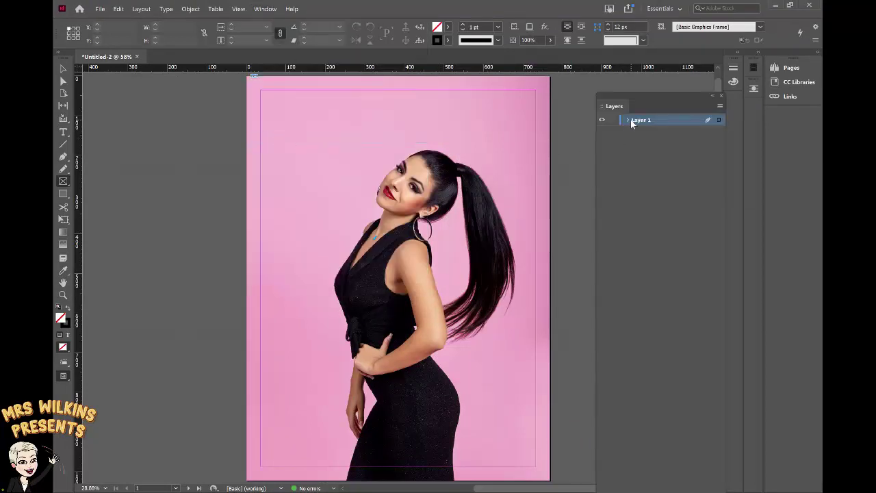
pyautogui.moveTo(647, 101); pyautogui.dragTo(616, 62)
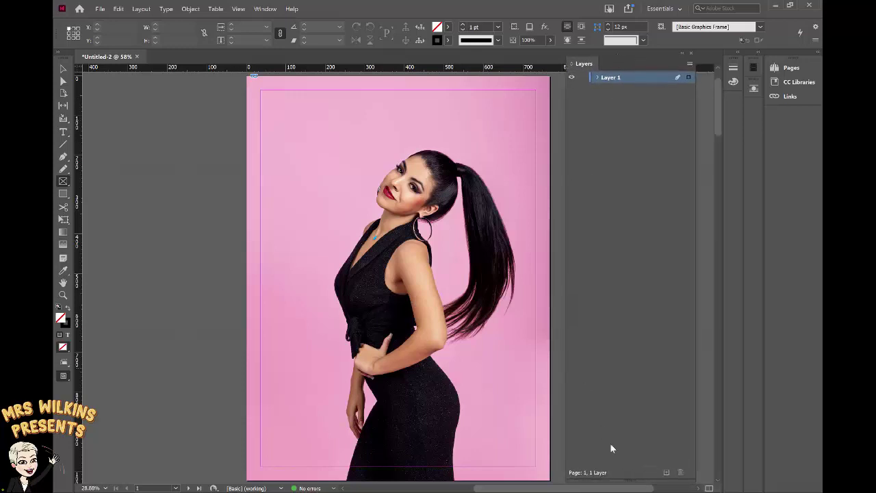
pyautogui.moveTo(629, 472); pyautogui.dragTo(631, 252)
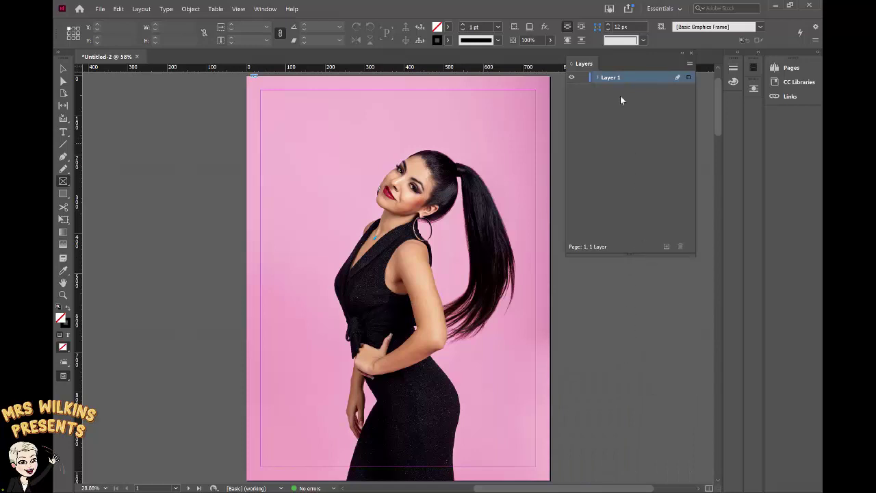
pyautogui.moveTo(627, 69); pyautogui.dragTo(638, 94)
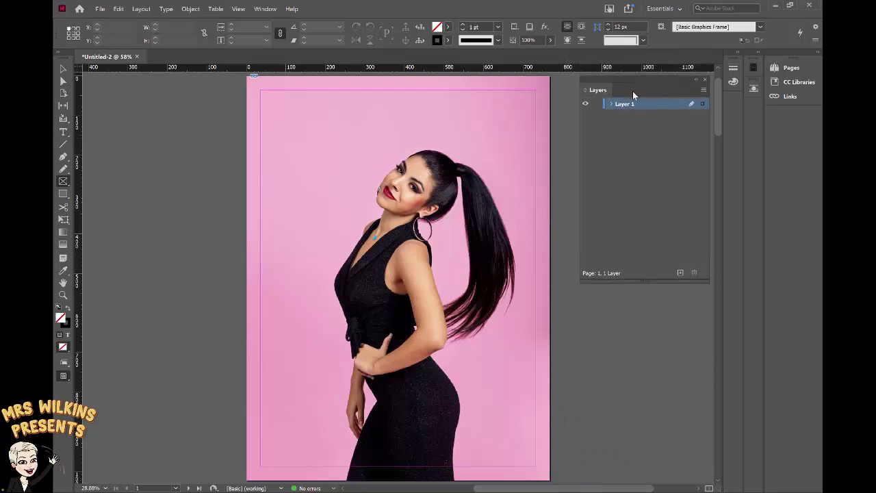
# - Add a new layer above Layer 1, and hide and reshow Layer 1 to check what it holds
pyautogui.click(679, 277)
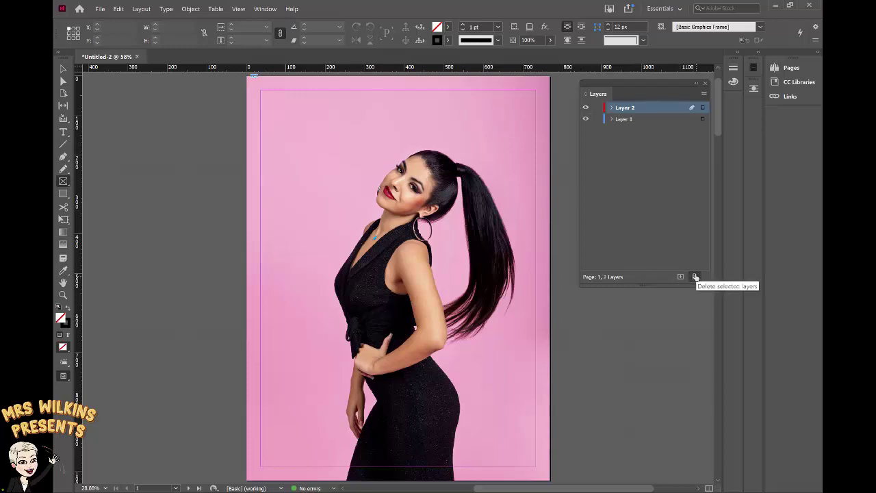
pyautogui.click(585, 121)
pyautogui.click(586, 121)
# - Draw a page-sized rectangle frame of about 768 by 1018 px on the new layer and place "cover model model noback ground.png" in it
pyautogui.moveTo(319, 186)
pyautogui.mouseDown()
pyautogui.moveTo(537, 446)
pyautogui.moveTo(550, 478)
pyautogui.mouseUp()
pyautogui.click(100, 9)
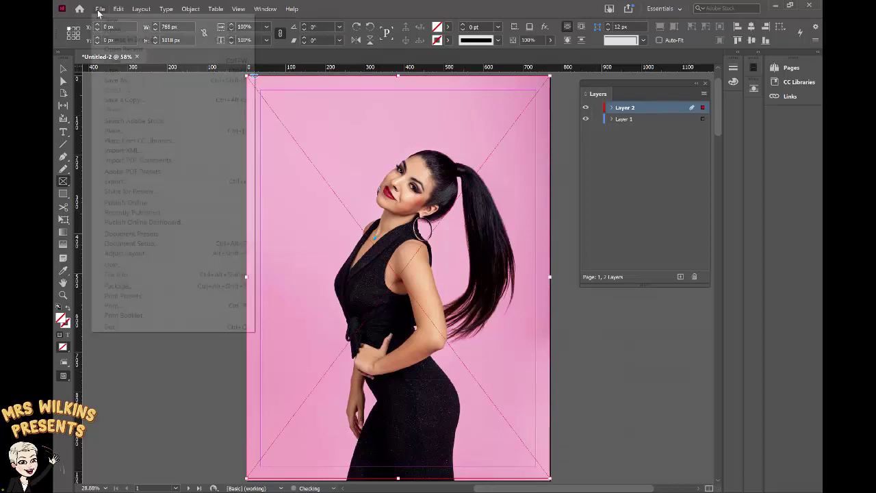
pyautogui.click(117, 130)
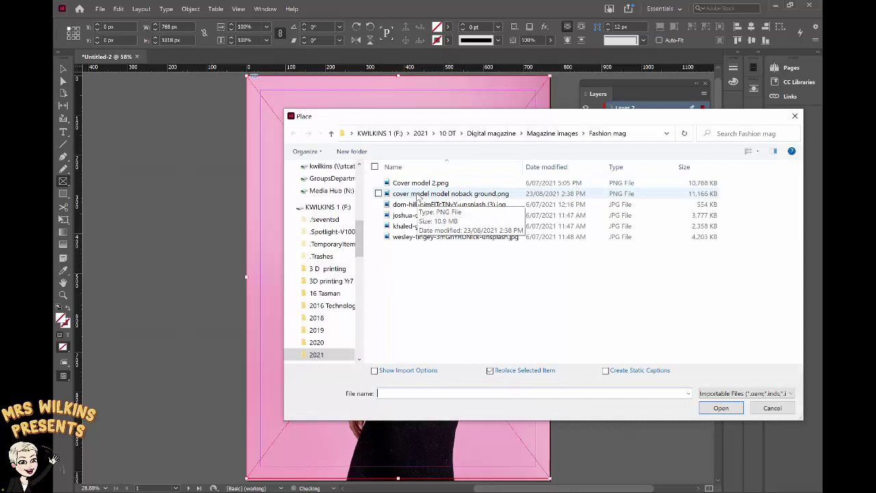
pyautogui.click(476, 197)
pyautogui.click(714, 409)
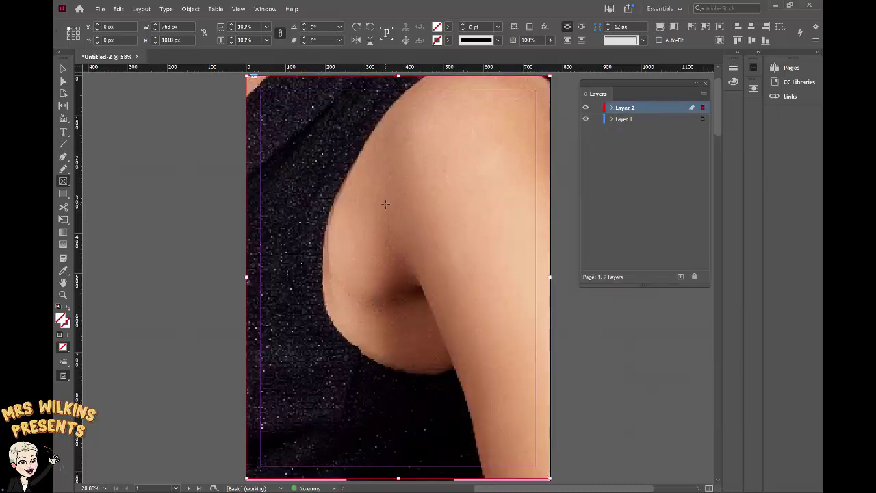
# - Fit the placed cut-out with Fill Frame Proportionally, and check its alignment by hiding and reshowing Layer 1
pyautogui.rightClick(335, 156)
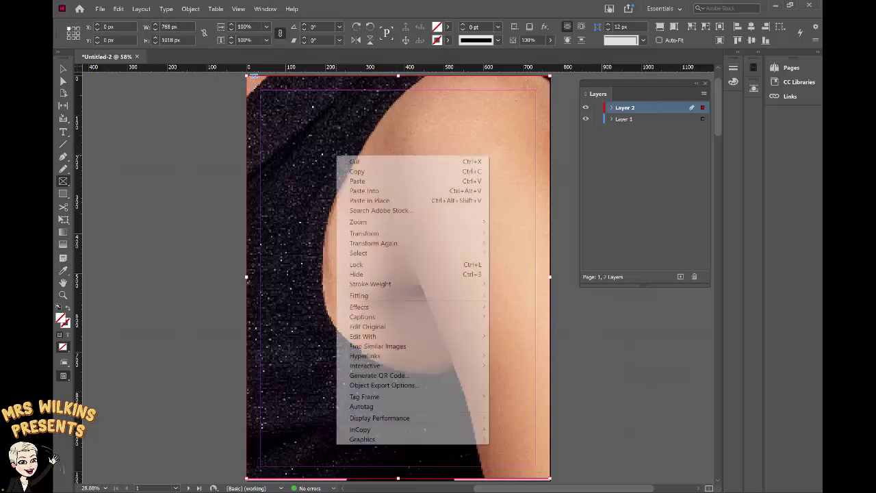
pyautogui.moveTo(363, 298)
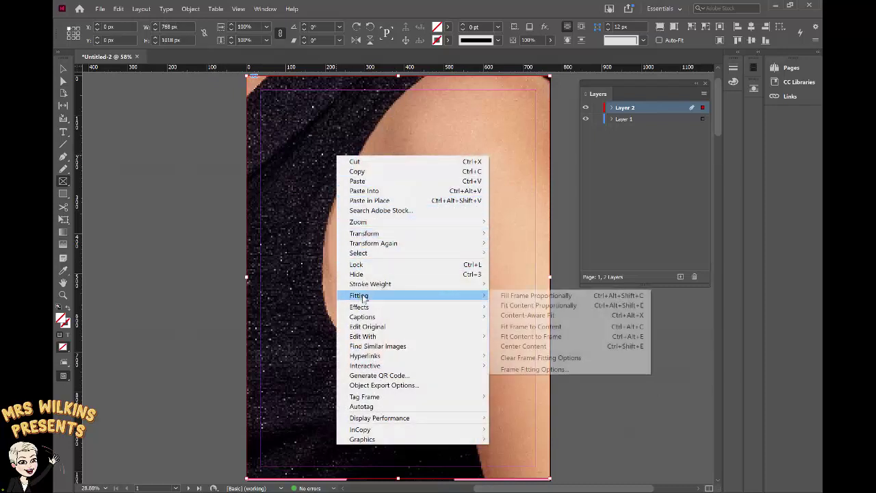
pyautogui.click(511, 299)
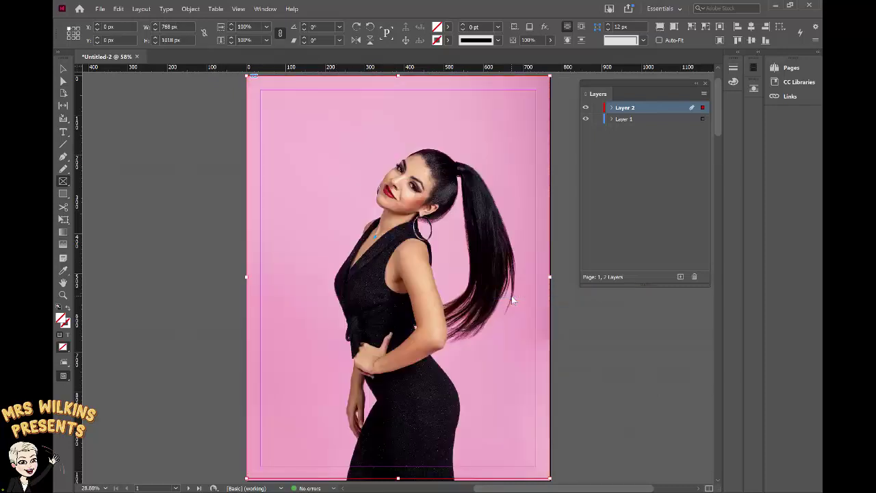
pyautogui.click(586, 120)
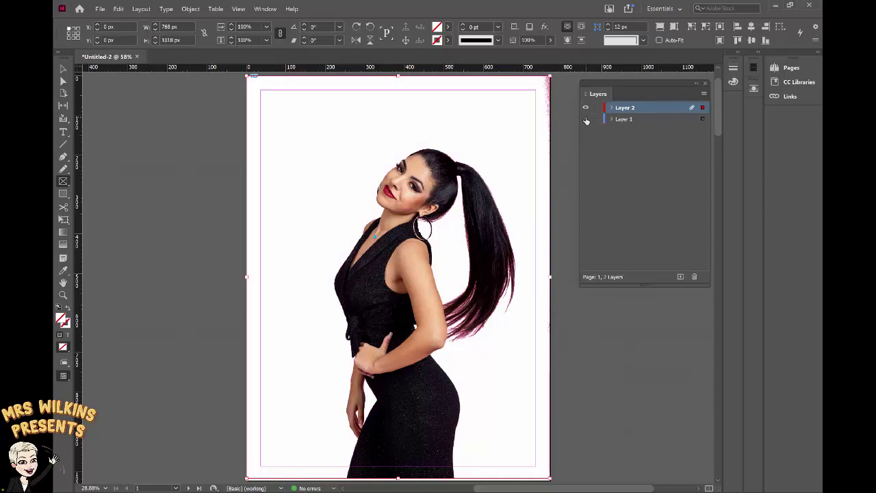
pyautogui.click(585, 120)
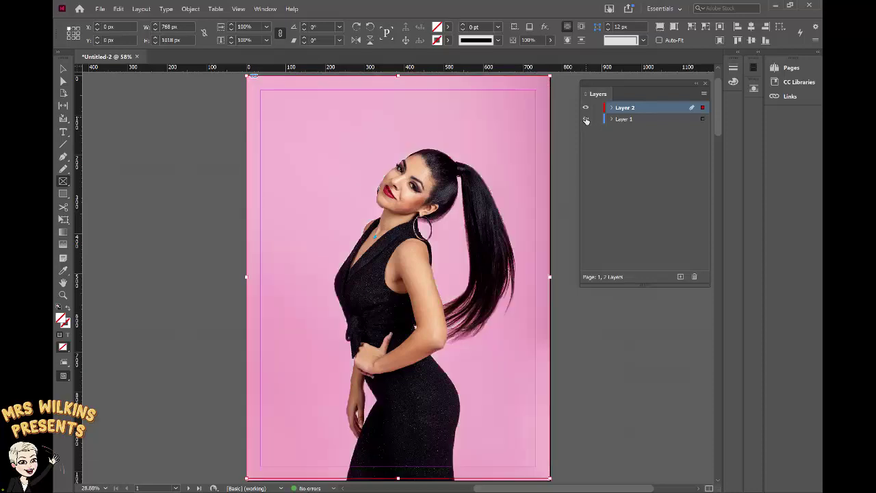